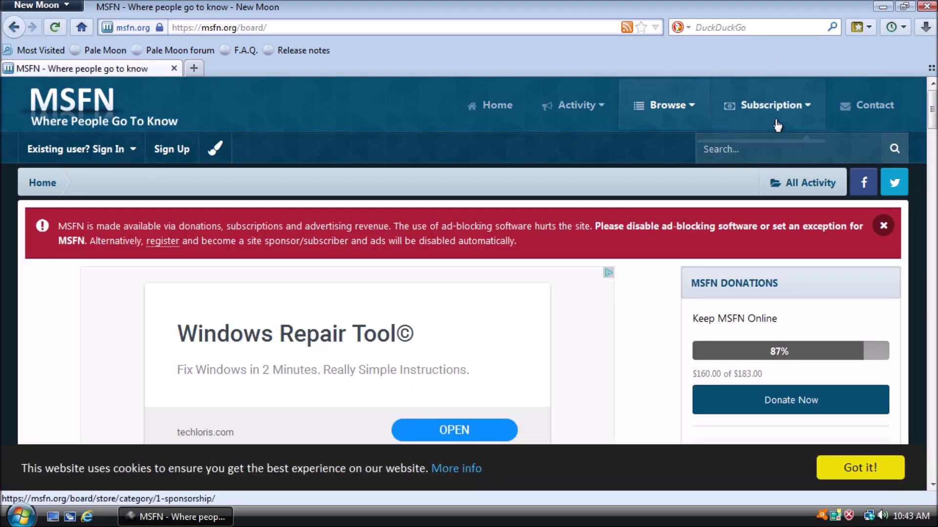
- Search the MSFN forum for 'vista extended kernel'
click(776, 151)
text(vista extended kernel)
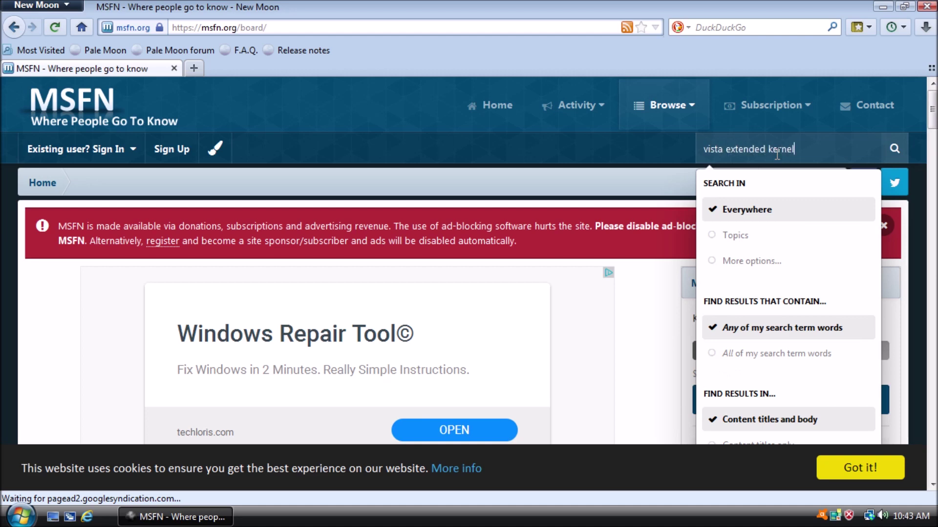
key(Return)
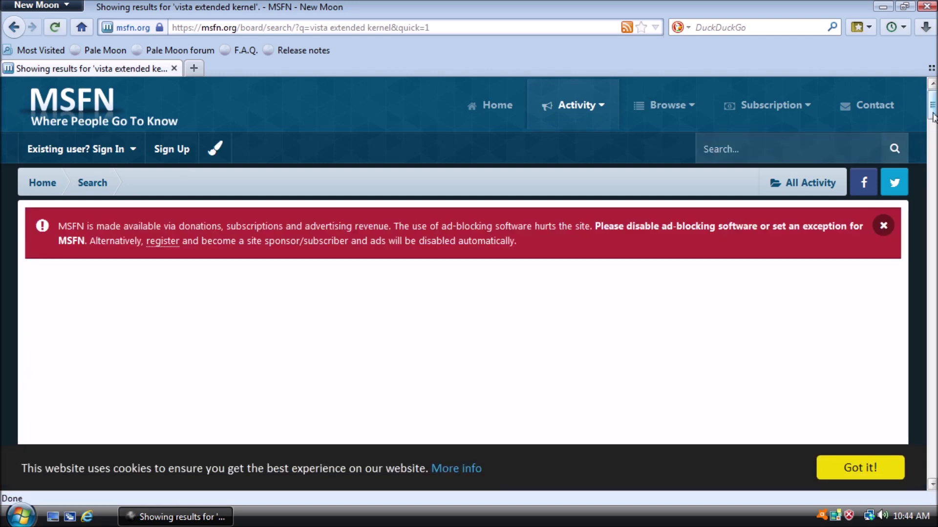
- Open the [WIP] Windows Vista Extended Kernel topic and scroll down to win32's post
scroll(408, 164, down, 5)
click(175, 224)
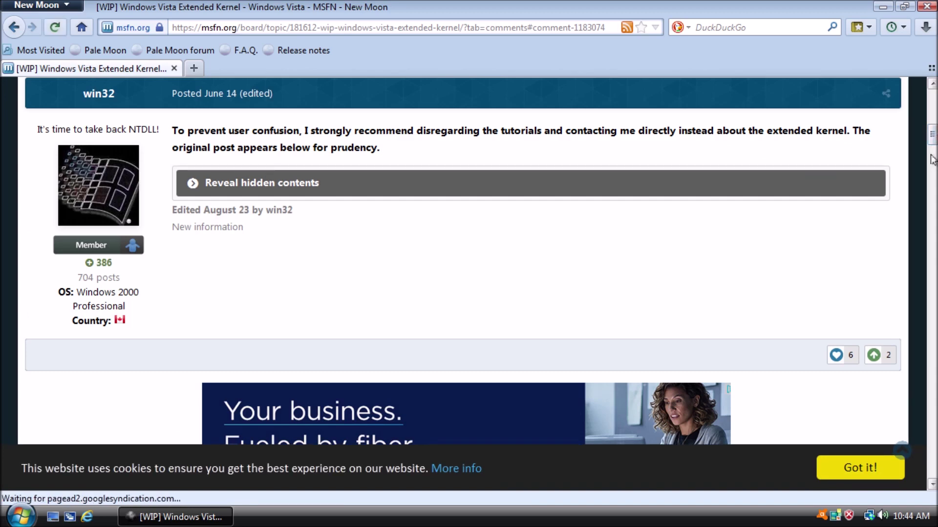
drag(931, 136, 931, 169)
scroll(300, 286, down, 3)
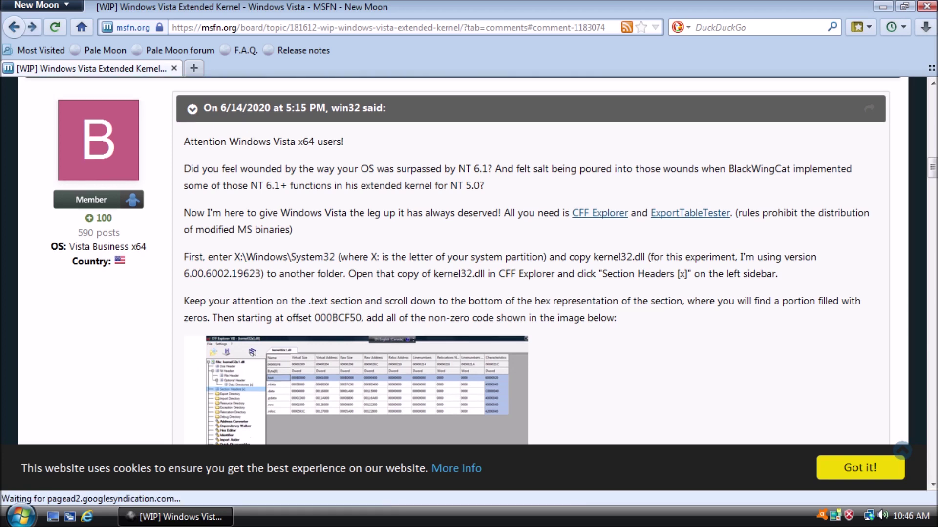
- Load the vistakernel.zip Google Drive page from the pasted link
click(364, 27)
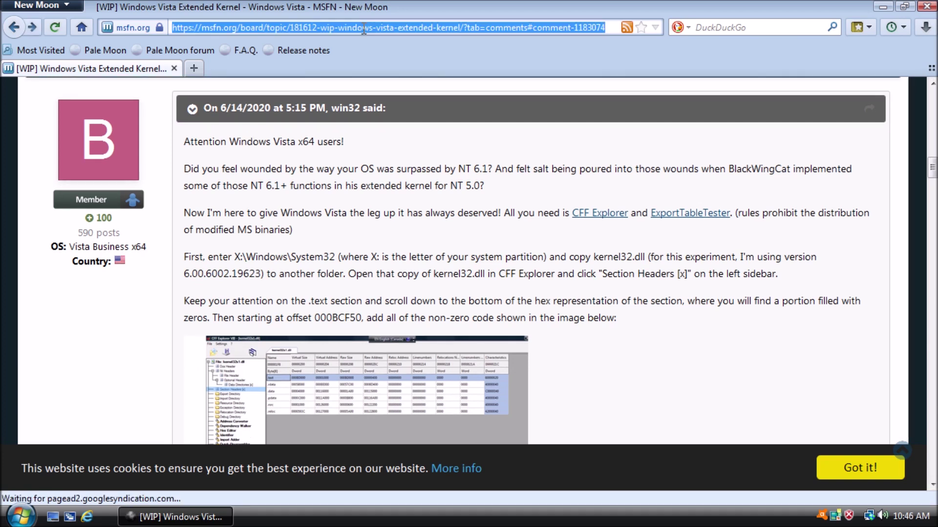
key(Return)
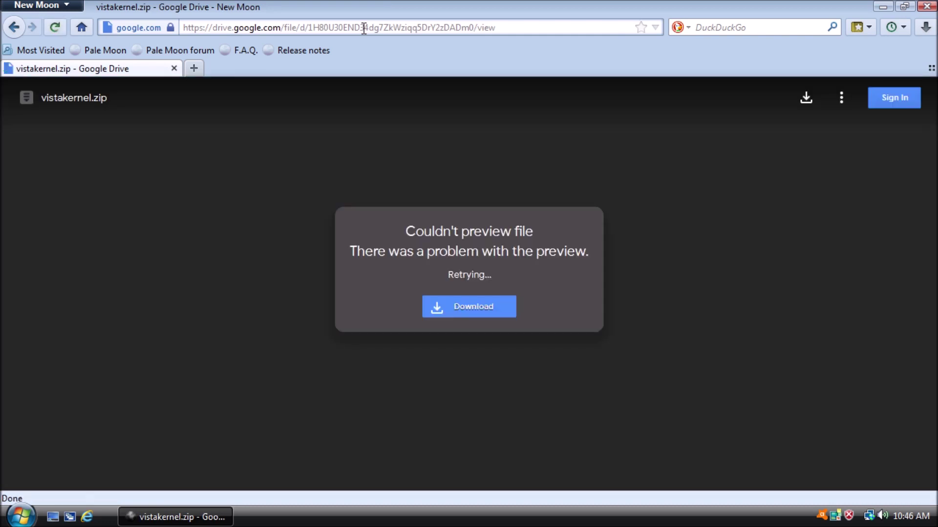
- Download vistakernel.zip and open it with Windows Explorer
click(470, 308)
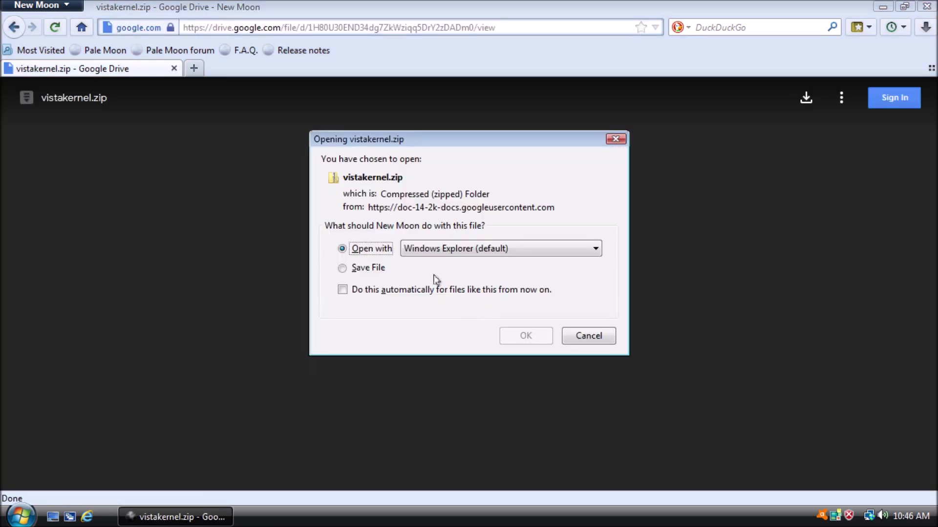
click(384, 270)
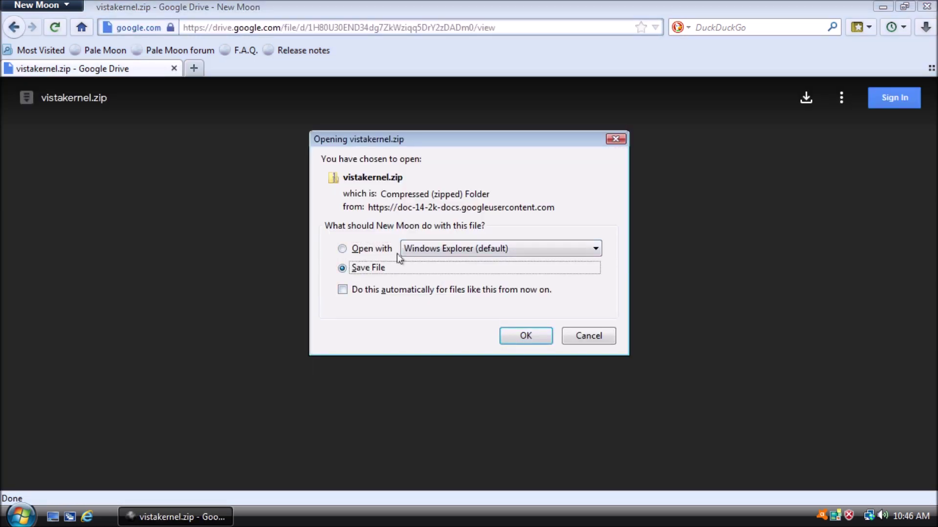
click(380, 250)
click(525, 335)
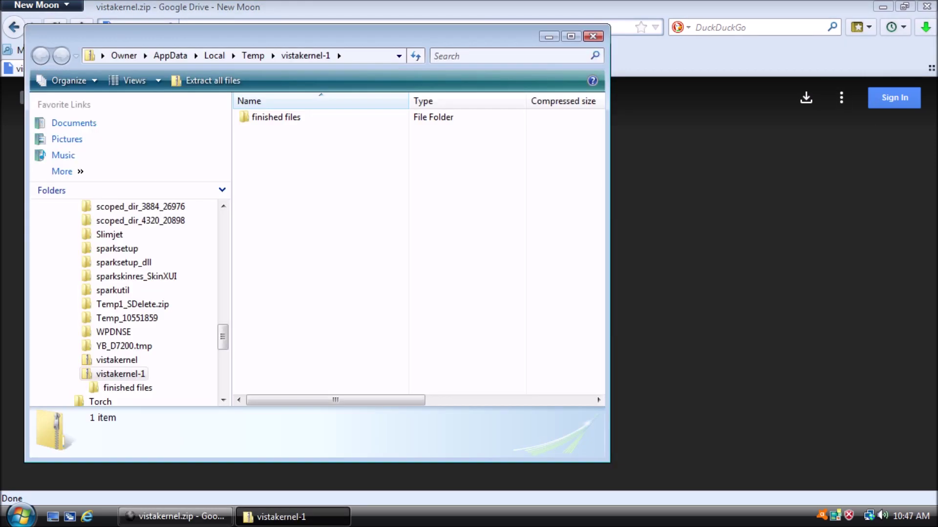
- Minimize the browser and open the archive's finished files folder
click(882, 7)
drag(318, 38, 490, 58)
double_click(565, 113)
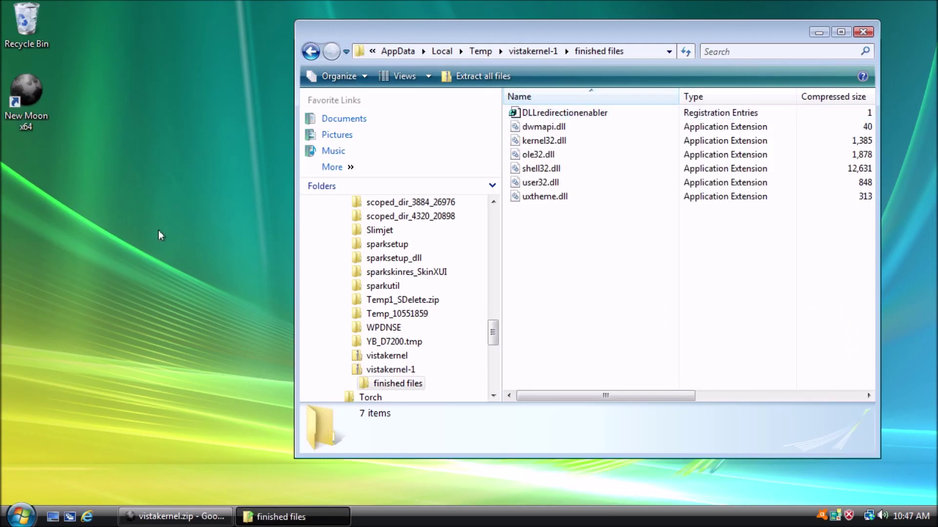
- Create a new desktop folder and copy all seven files from finished files into it
click(56, 231)
right_click(56, 231)
mouse_move(123, 351)
click(241, 350)
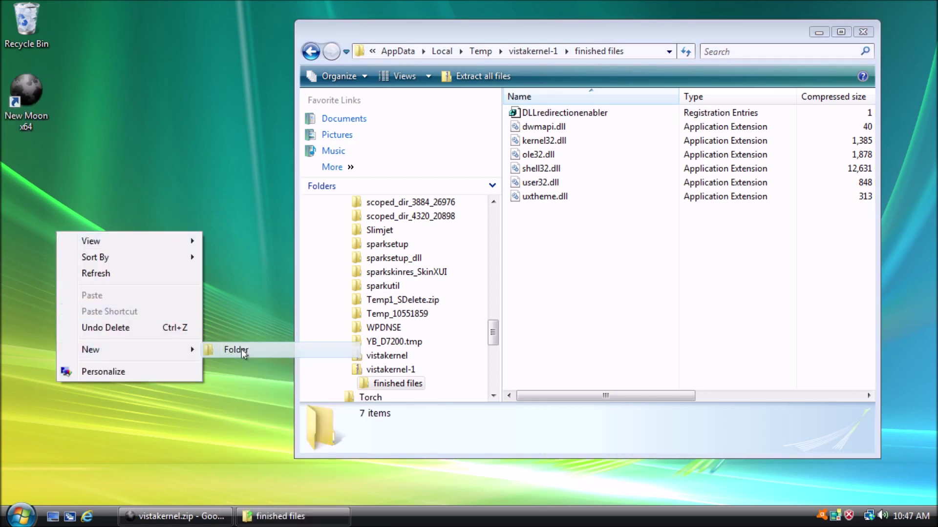
drag(608, 249, 530, 108)
drag(542, 114, 105, 255)
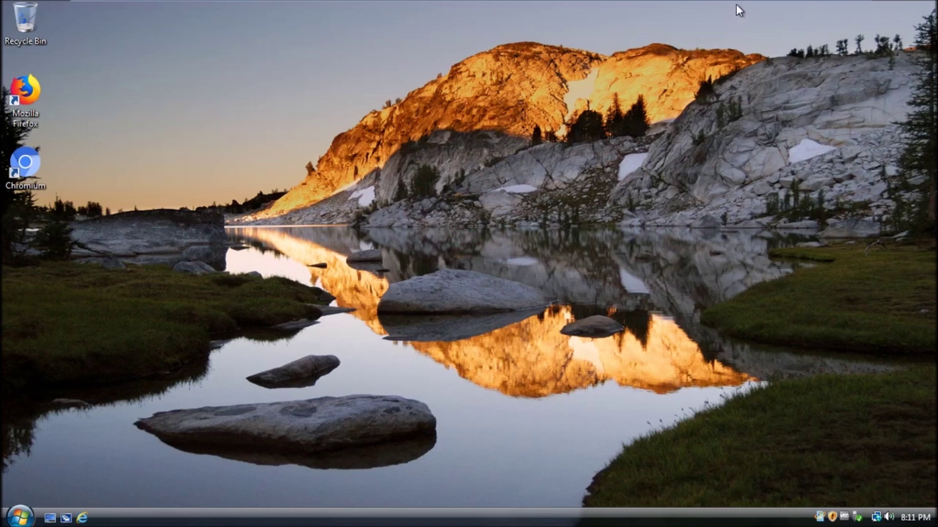
- In the VM, open the Admin user folder and close it again
mouse_move(853, 1)
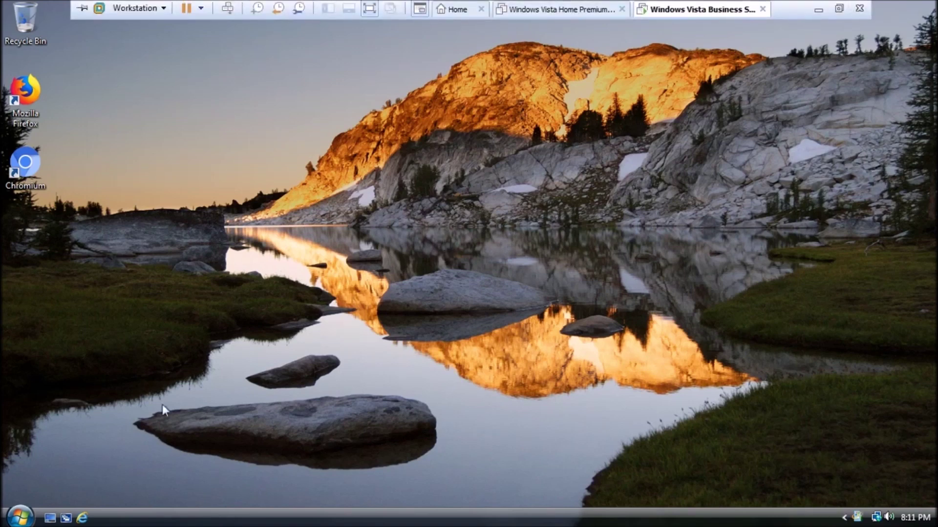
key(super)
click(200, 200)
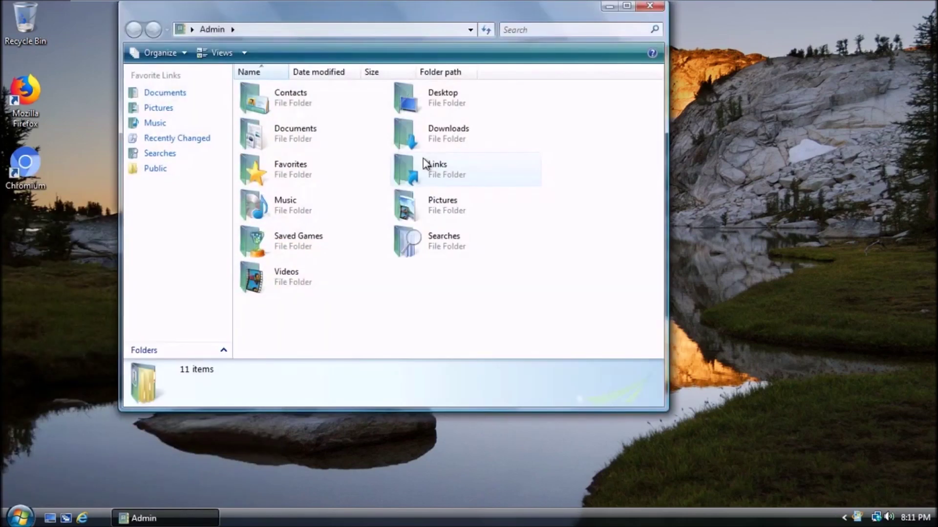
click(649, 6)
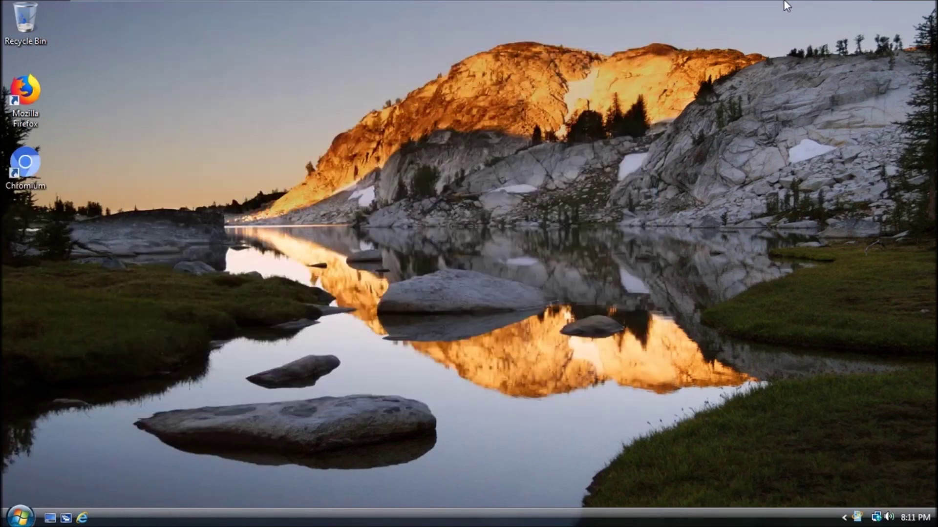
- Minimize the virtual machine and the oCam recorder to reveal the host desktop
mouse_move(783, 1)
click(810, 6)
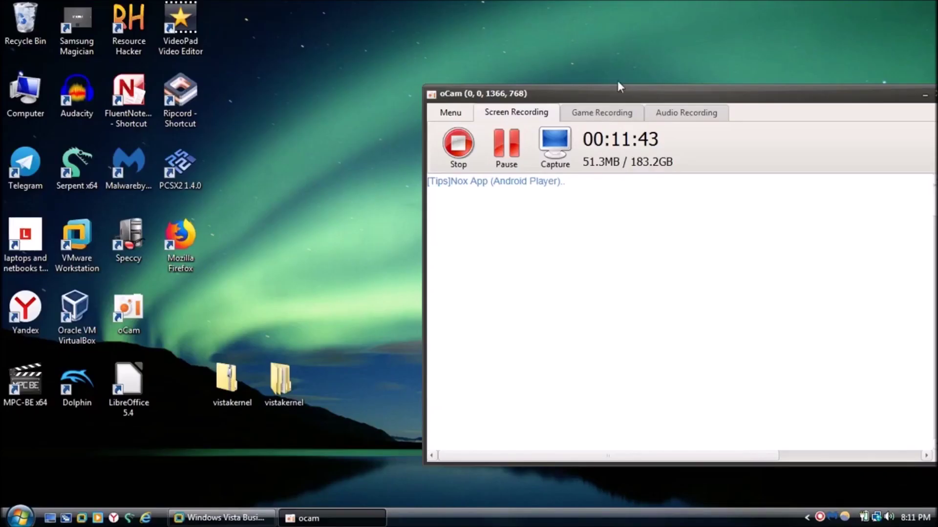
click(925, 94)
click(208, 391)
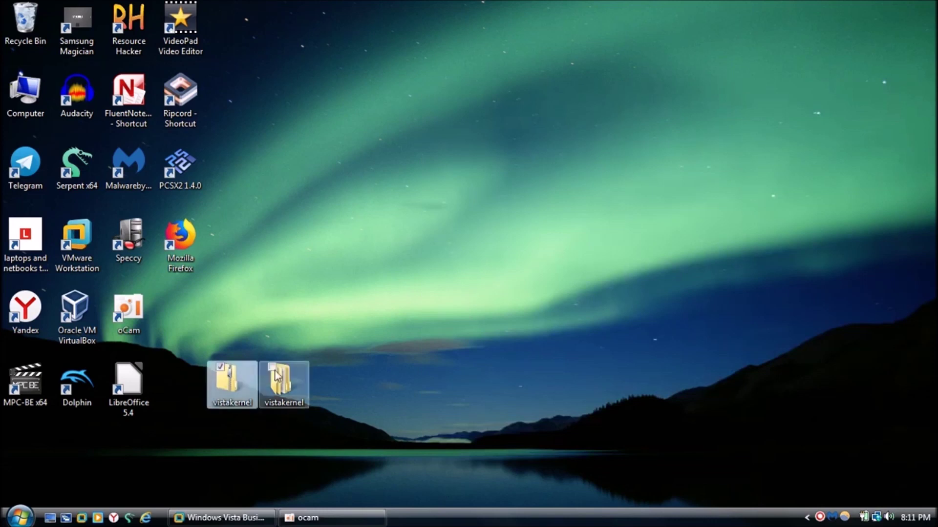
click(347, 290)
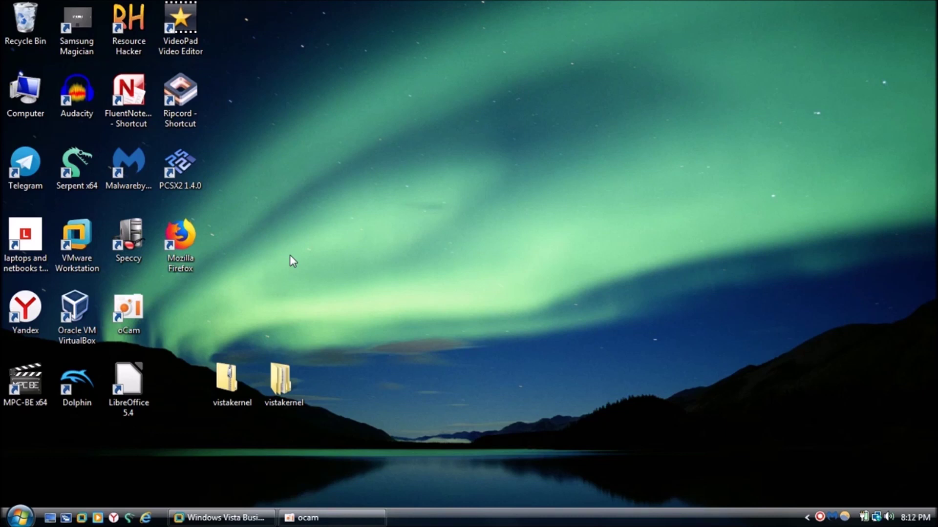
- Open Windows Update from Control Panel
click(20, 517)
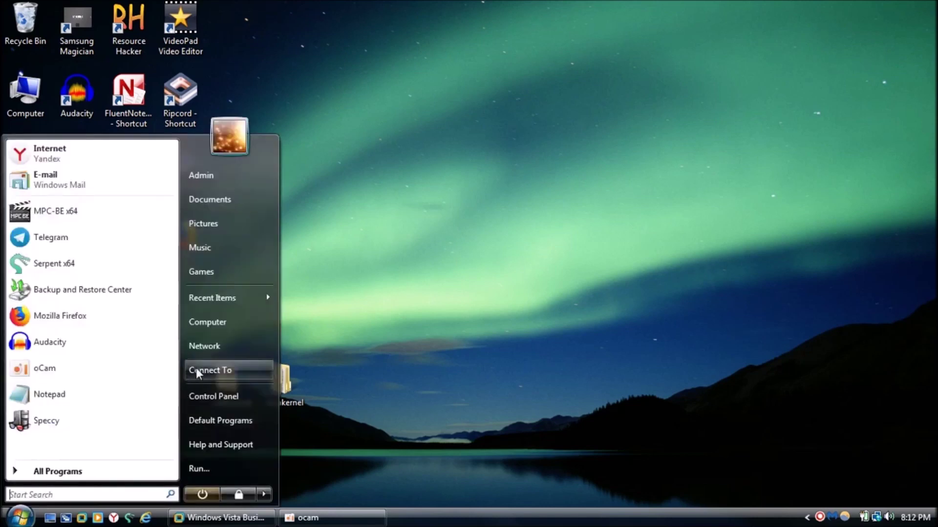
click(236, 390)
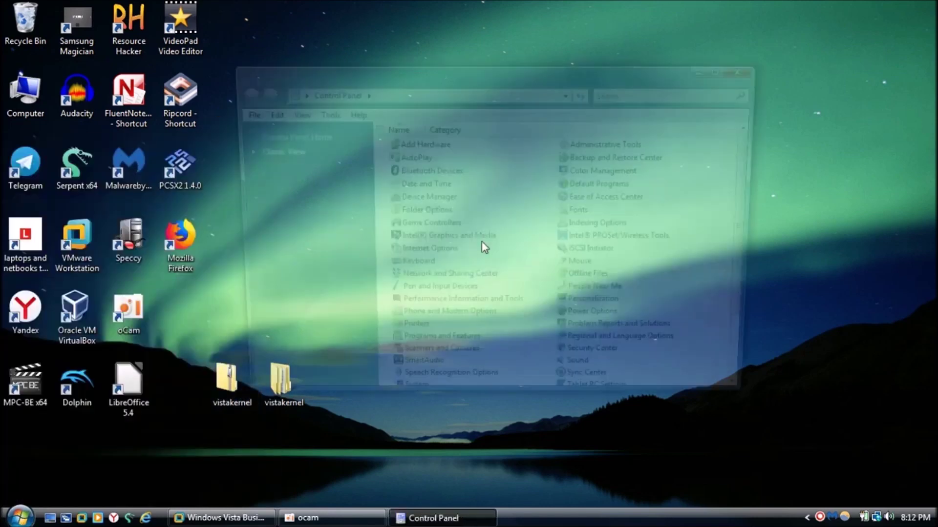
scroll(716, 256, down, 3)
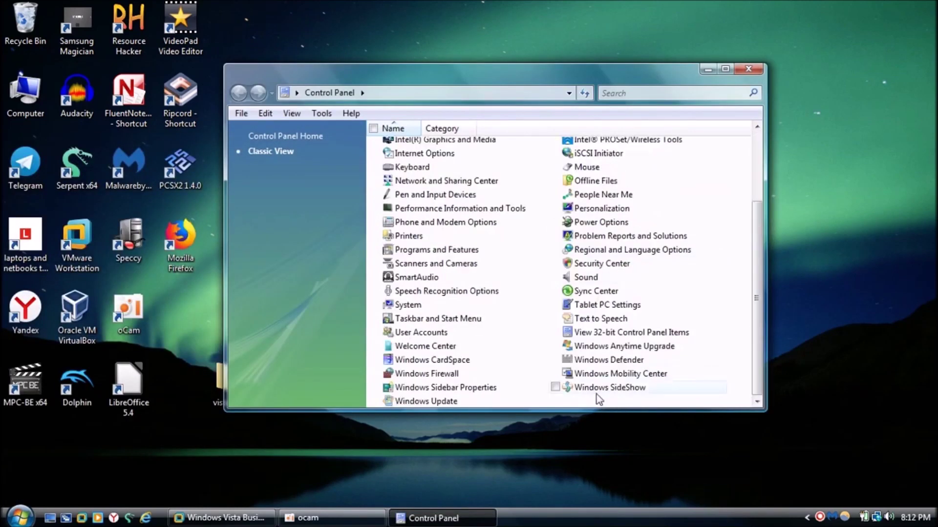
double_click(426, 400)
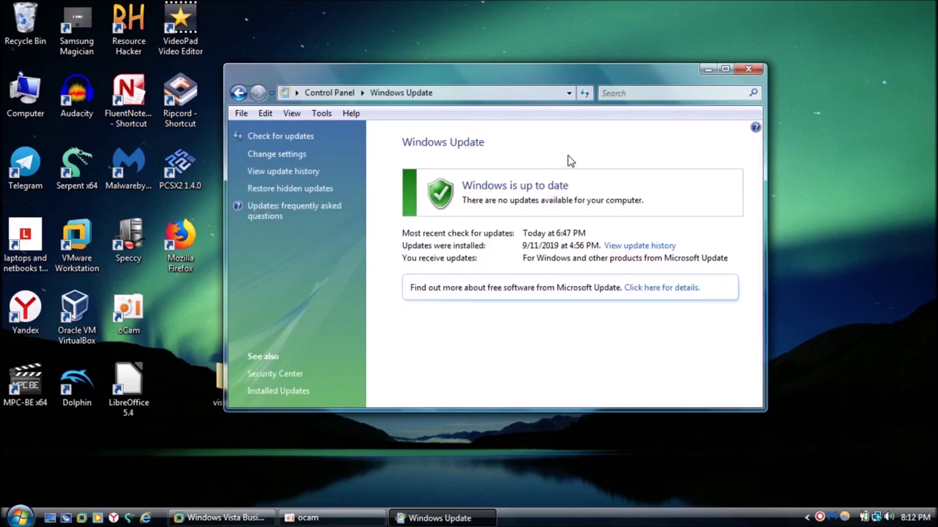
- Reposition the Windows Update window further left and slightly down
drag(411, 70, 456, 72)
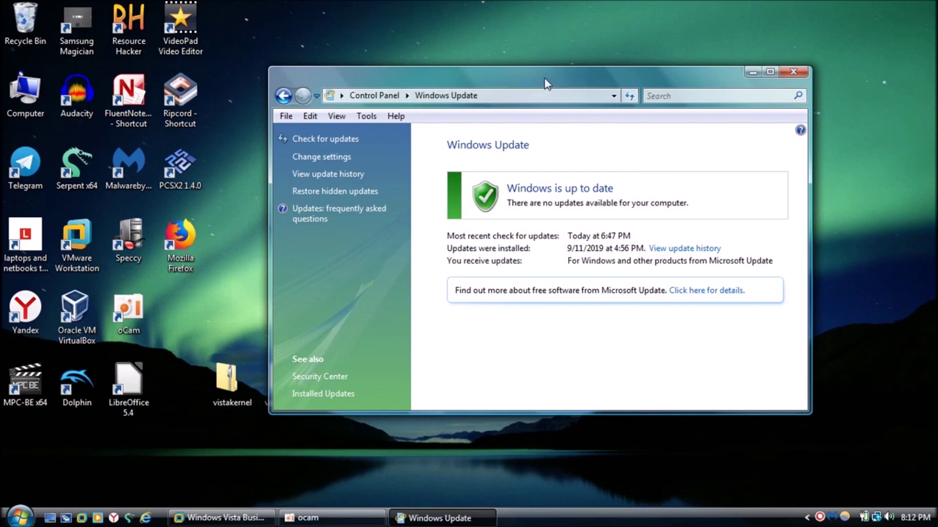
drag(548, 78, 528, 84)
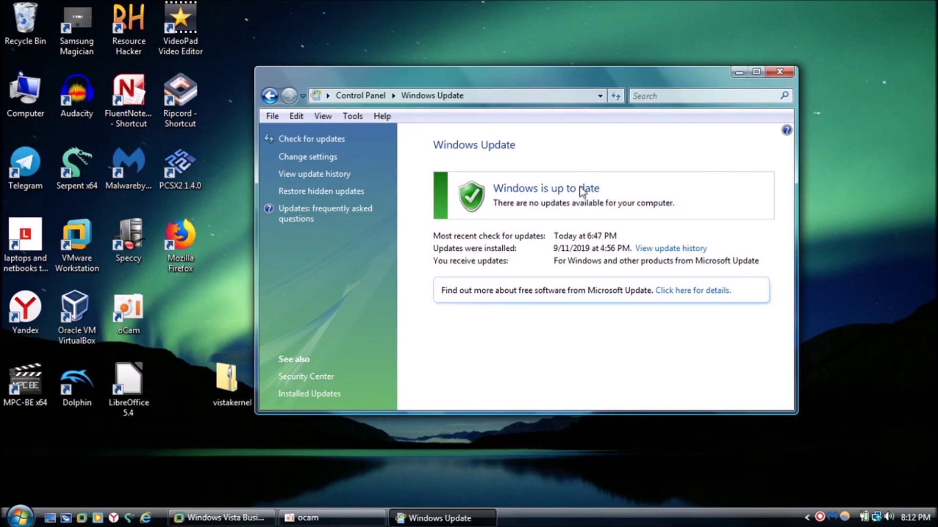
drag(525, 76, 483, 87)
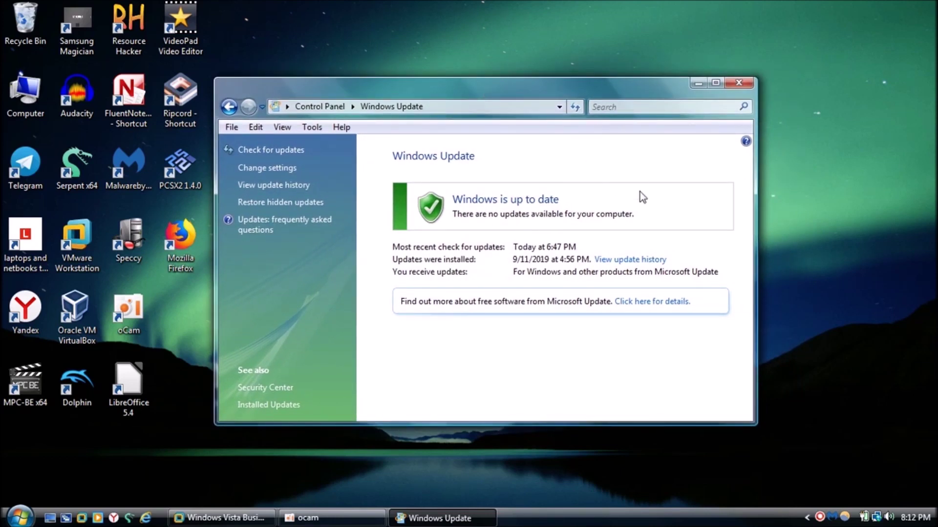
drag(544, 87, 540, 91)
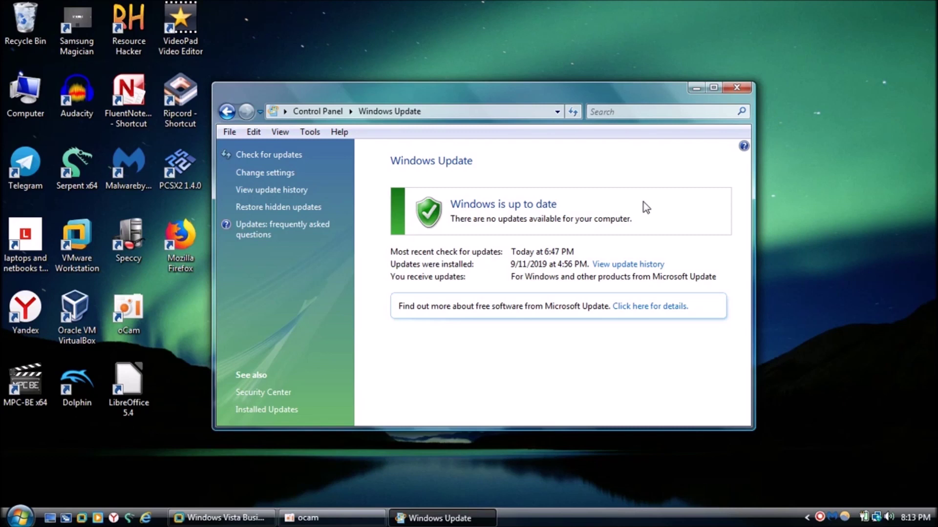
- Close Windows Update and open the desktop's vistakernel > finished files folder
mouse_move(220, 518)
click(743, 89)
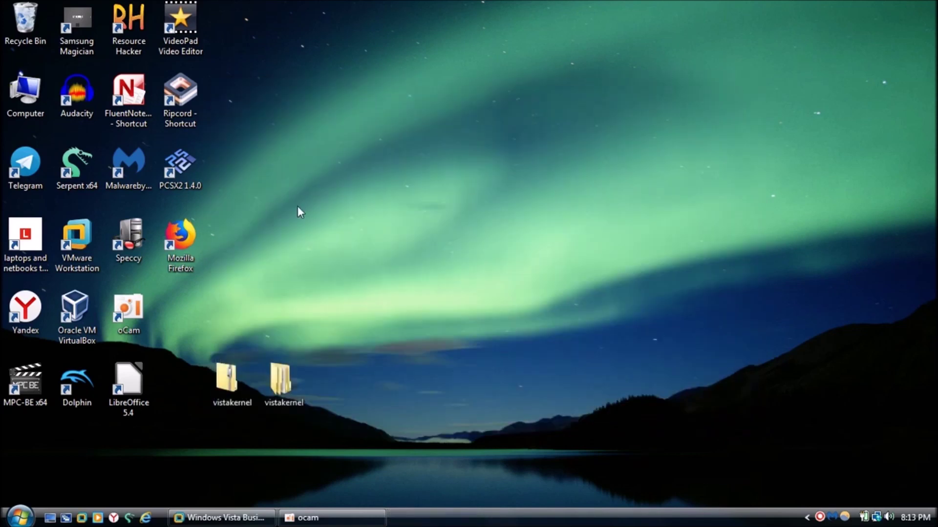
double_click(280, 380)
double_click(375, 178)
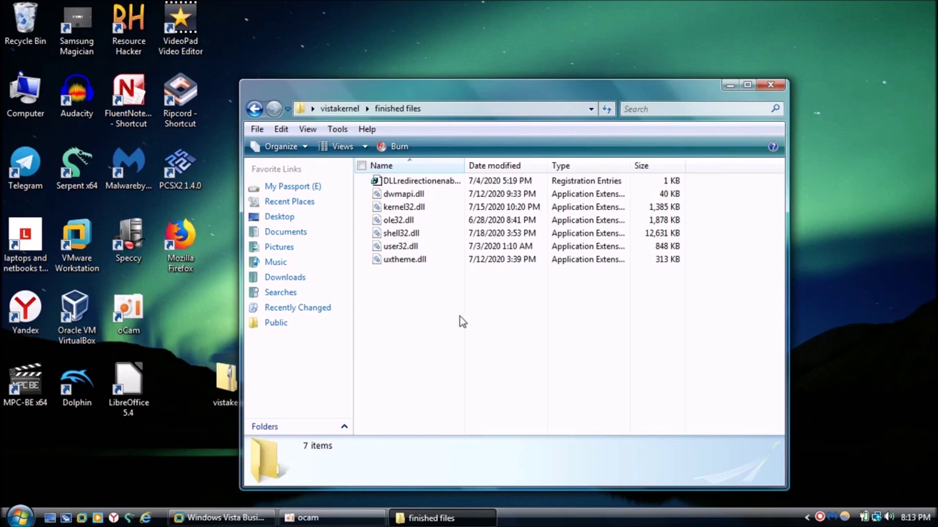
click(20, 516)
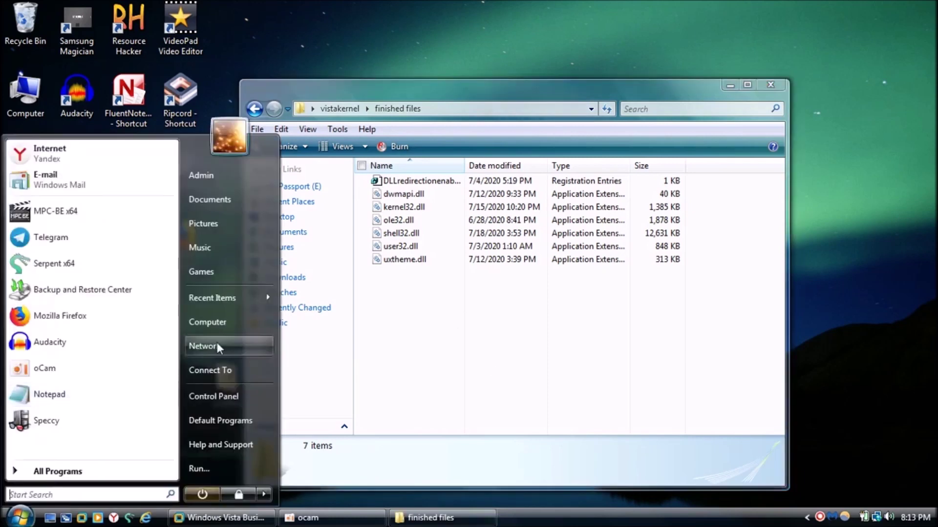
right_click(233, 331)
click(346, 471)
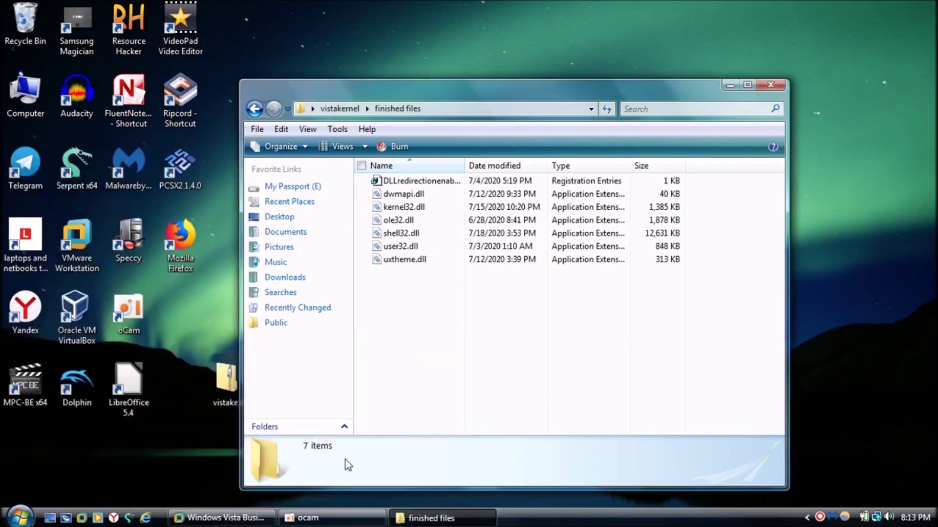
key(super)
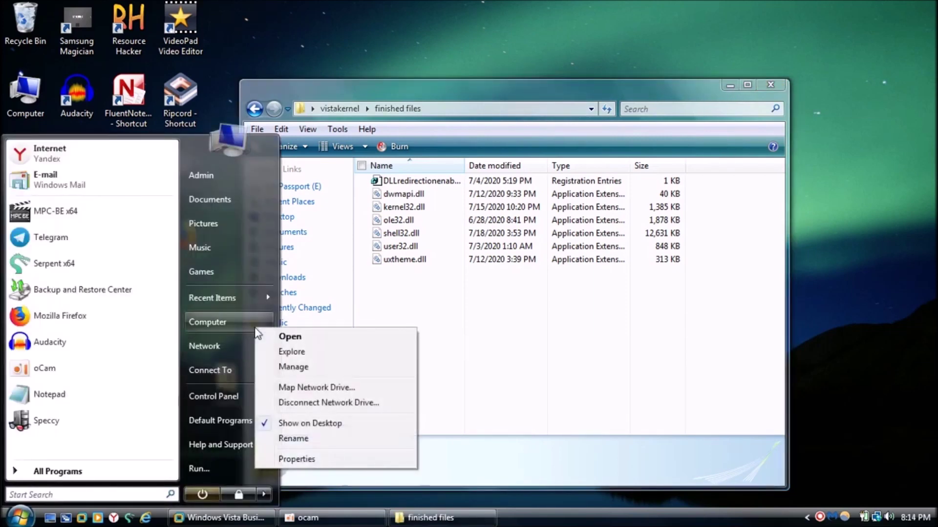
right_click(254, 327)
click(325, 463)
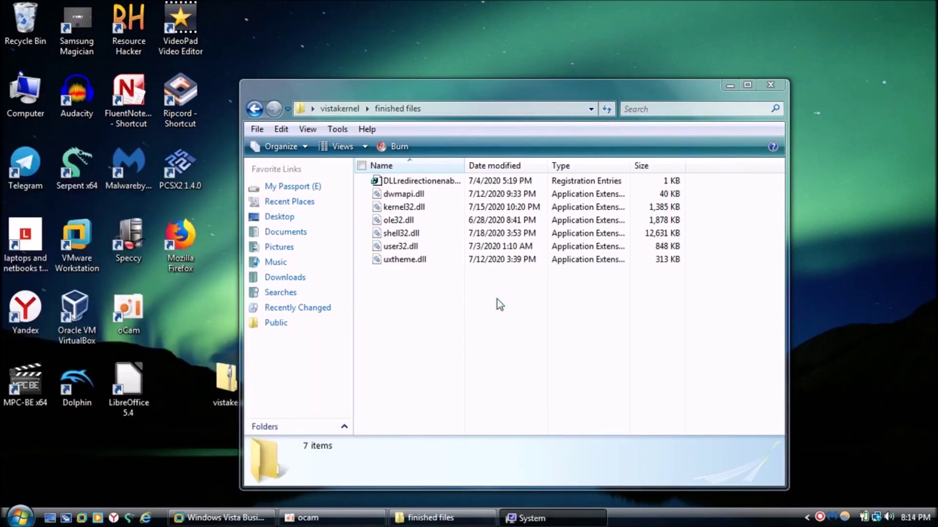
scroll(283, 291, down, 3)
scroll(283, 291, down, 1)
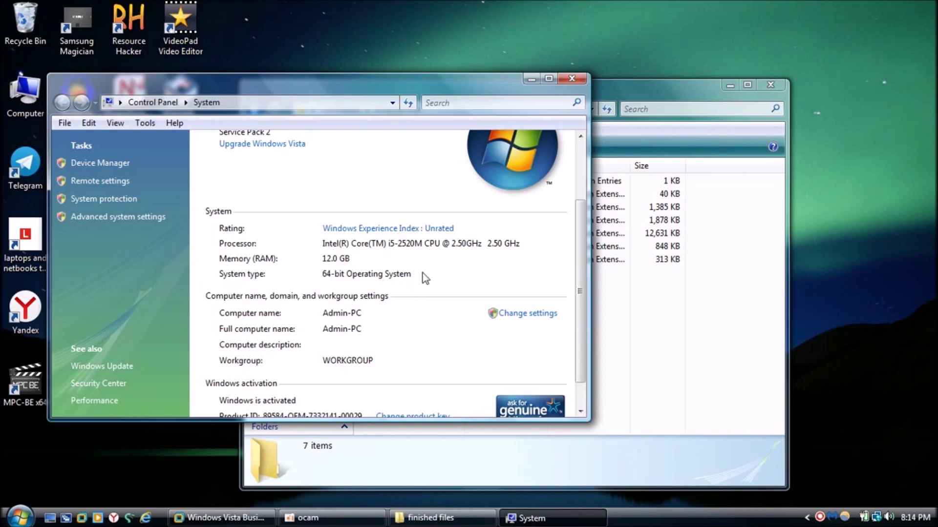
scroll(440, 278, up, 3)
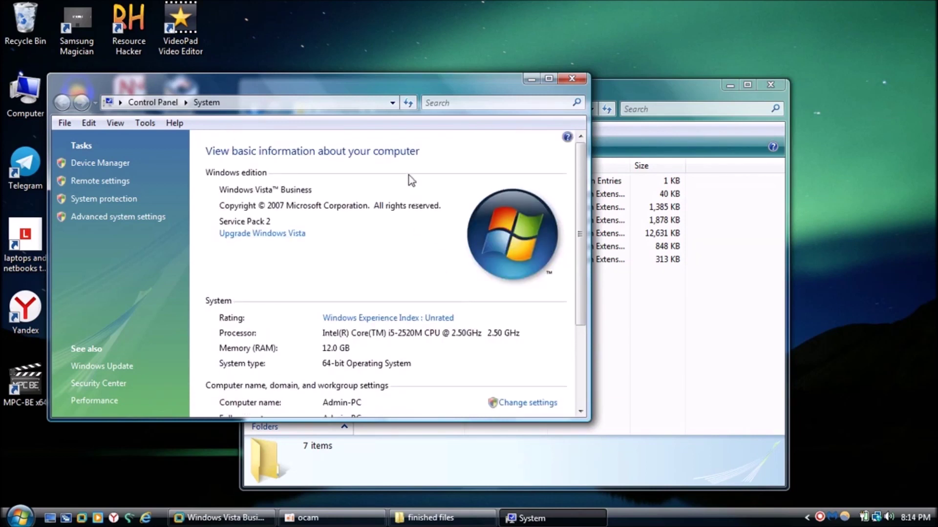
scroll(420, 322, down, 1)
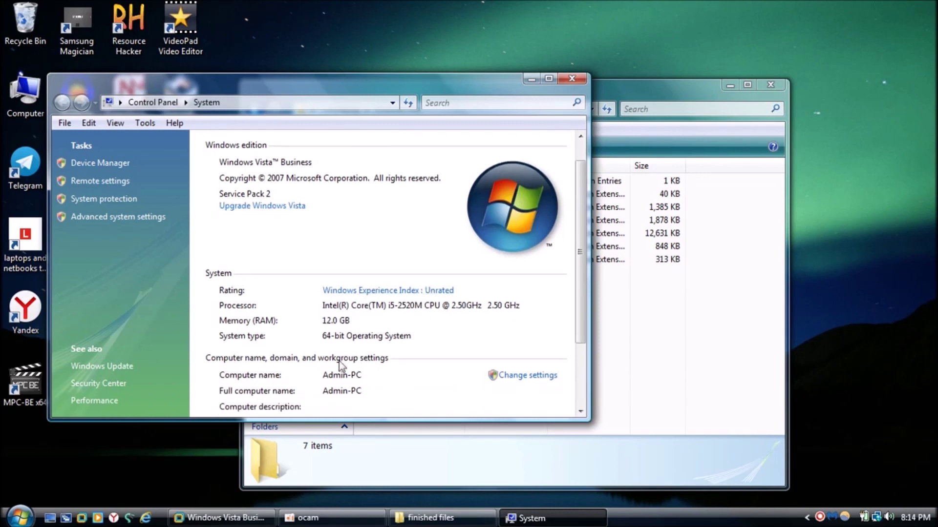
click(684, 352)
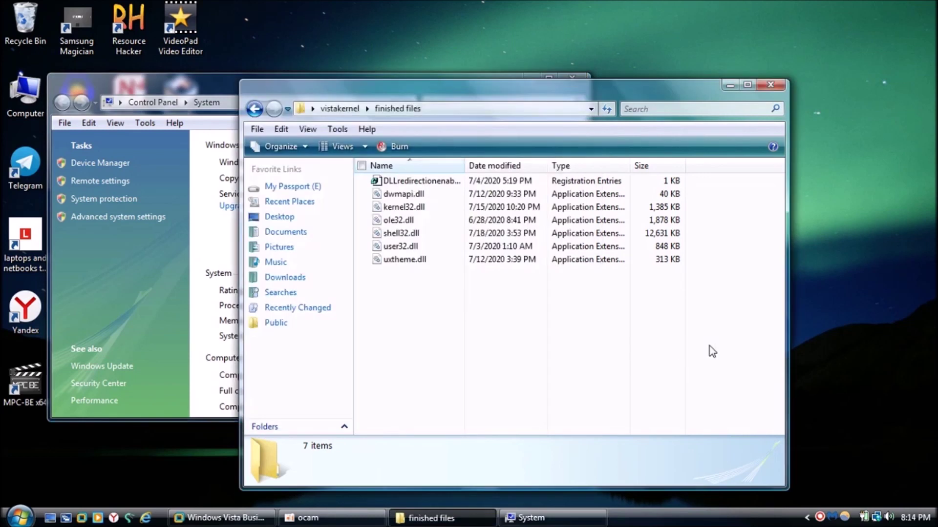
drag(459, 86, 470, 37)
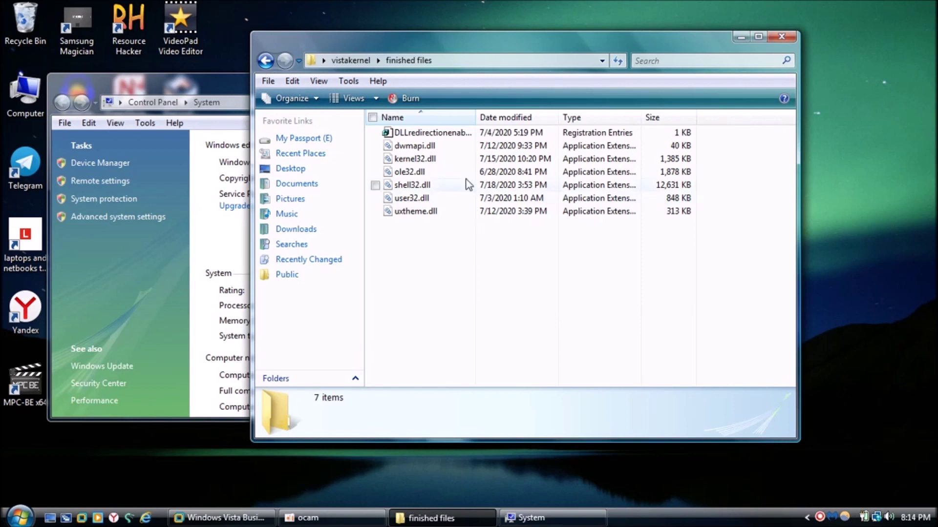
drag(437, 48, 429, 37)
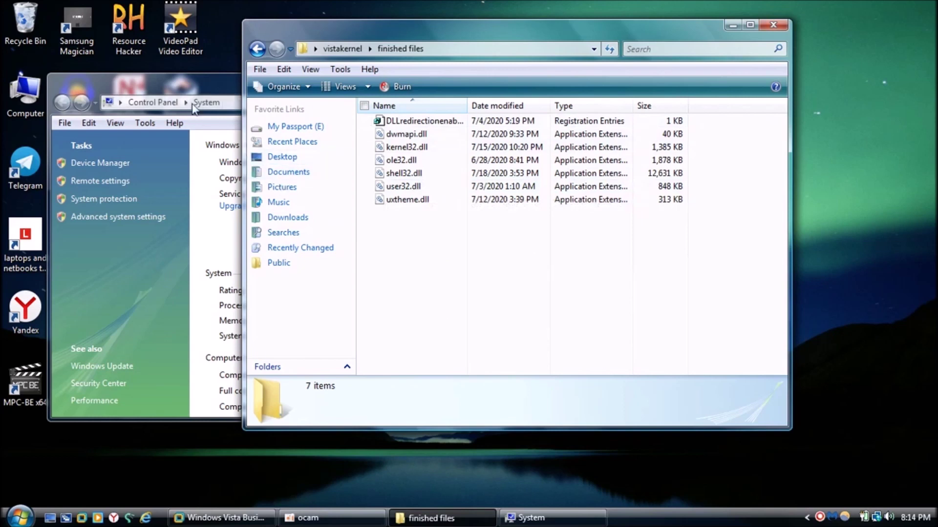
click(178, 92)
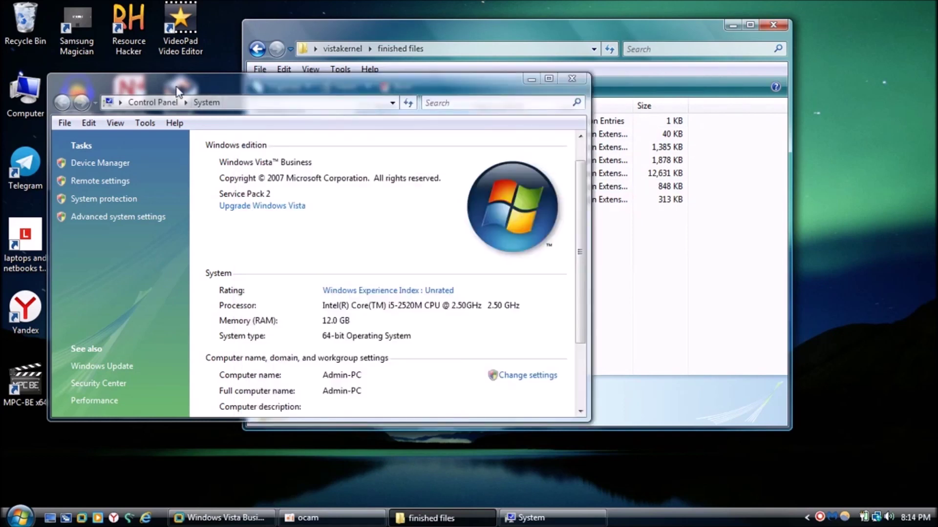
click(580, 80)
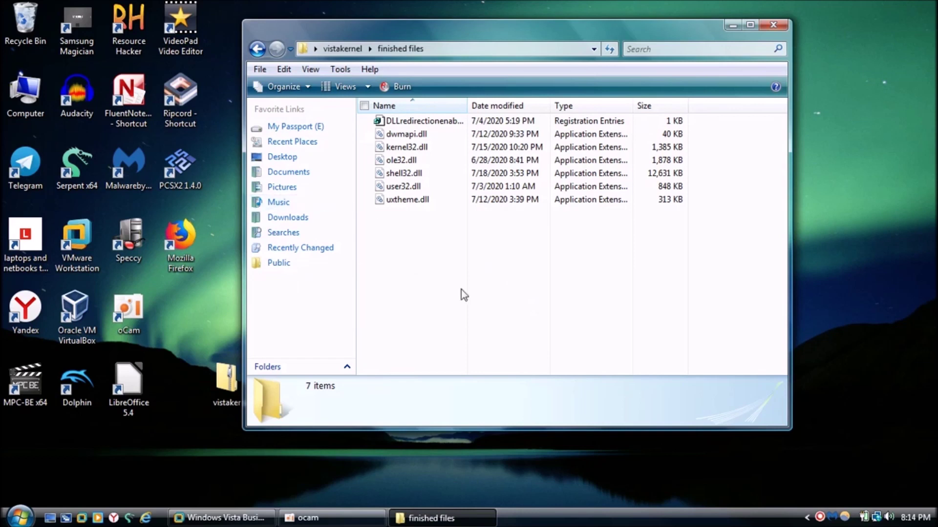
- Browse from Computer to C:\Windows\System32
click(7, 101)
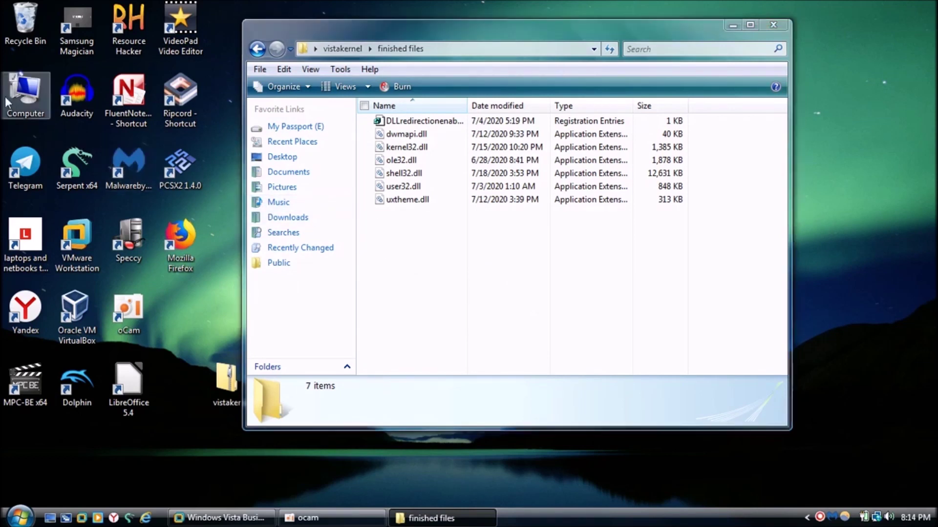
double_click(7, 101)
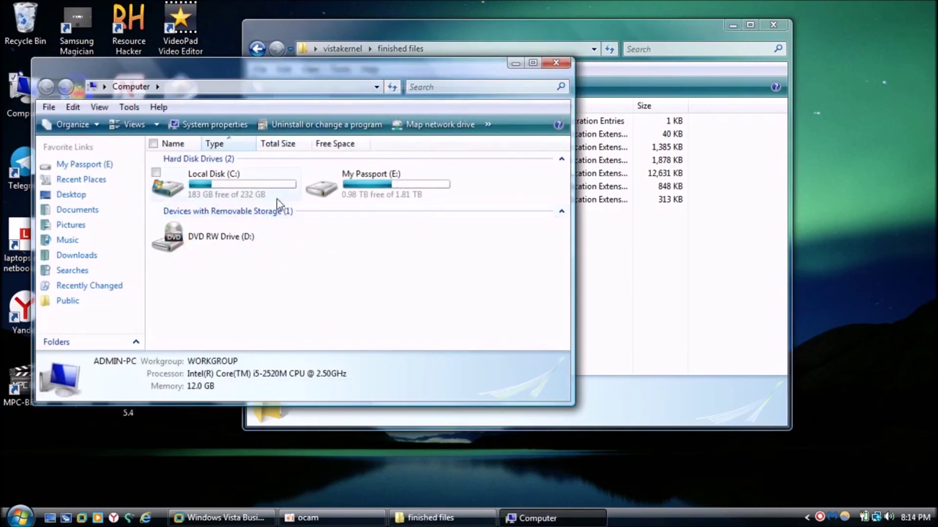
double_click(274, 200)
double_click(273, 239)
scroll(224, 256, down, 8)
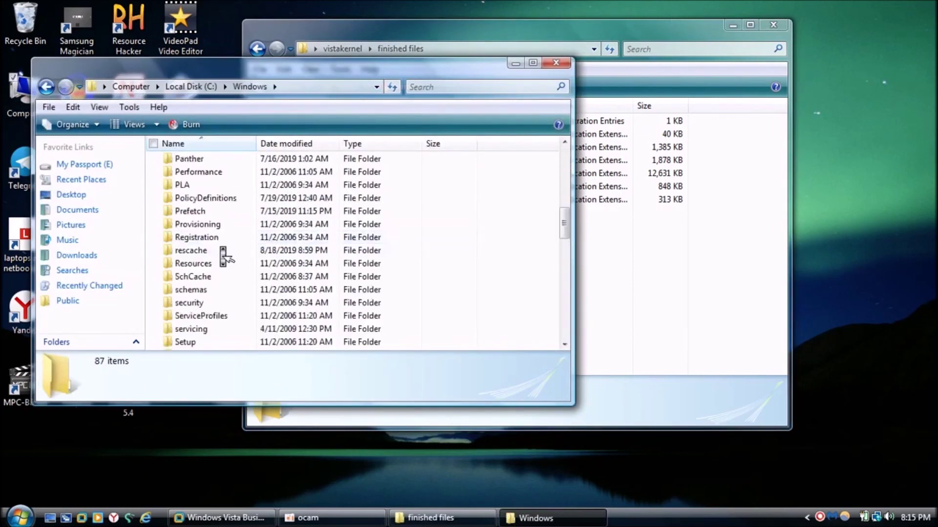
scroll(225, 257, down, 9)
scroll(200, 240, up, 4)
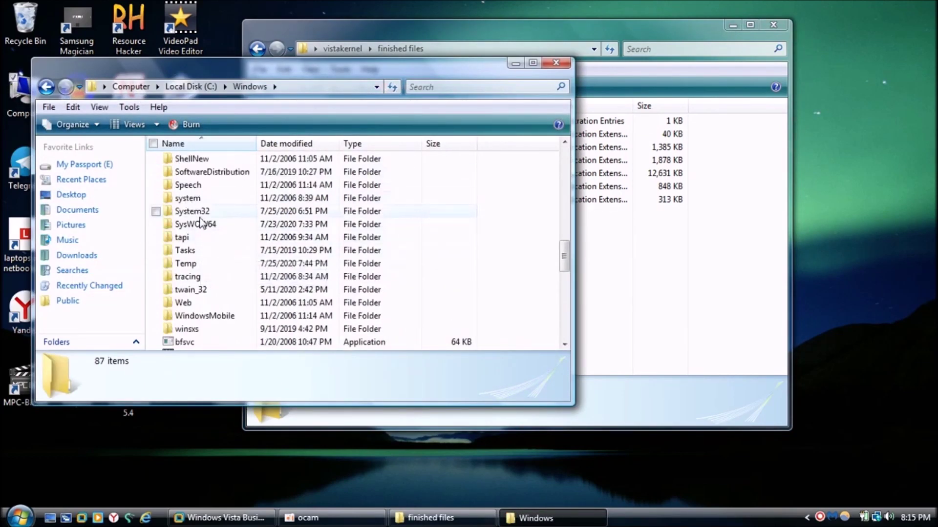
double_click(200, 216)
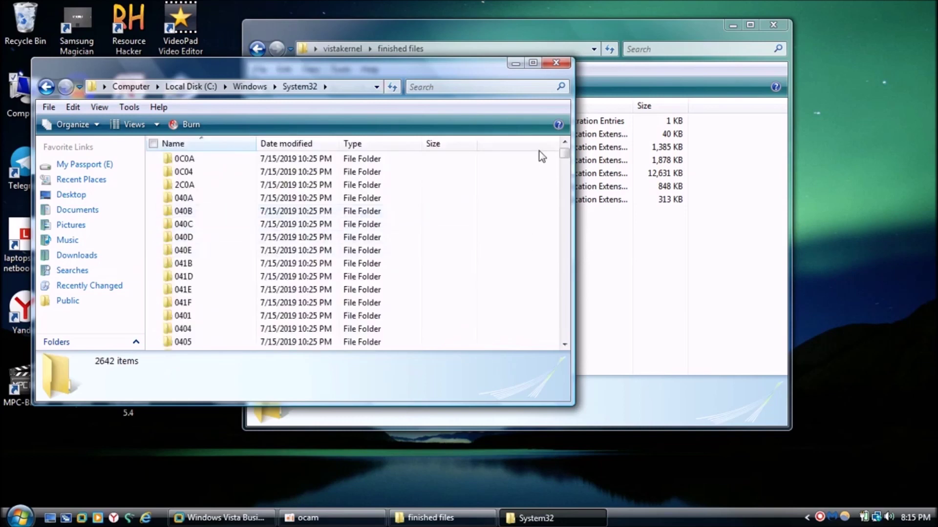
- Check the six DLLs in finished files, then return to the System32 window
click(638, 235)
drag(568, 279, 374, 130)
click(460, 272)
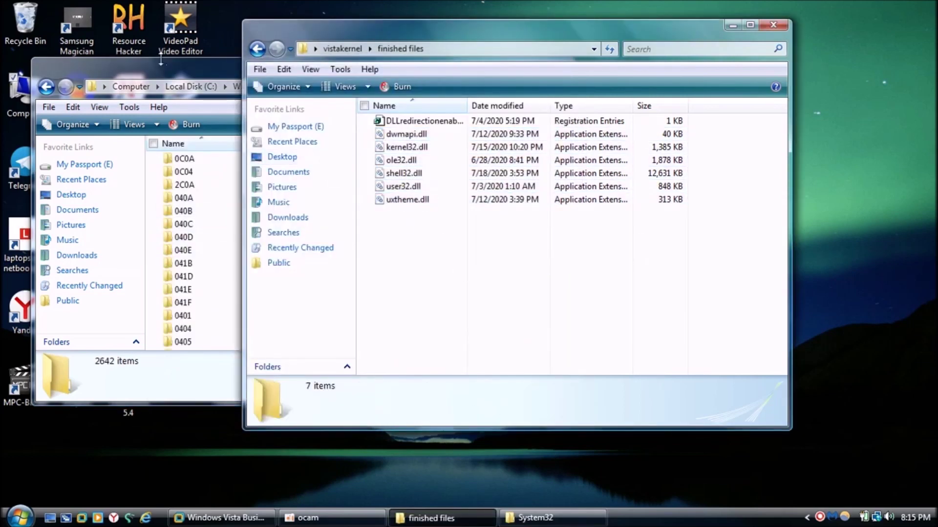
click(160, 63)
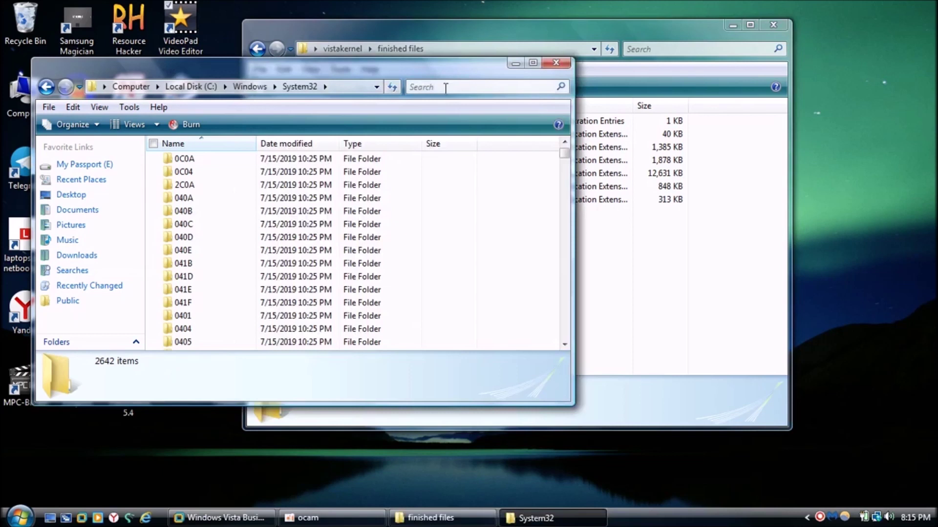
click(445, 88)
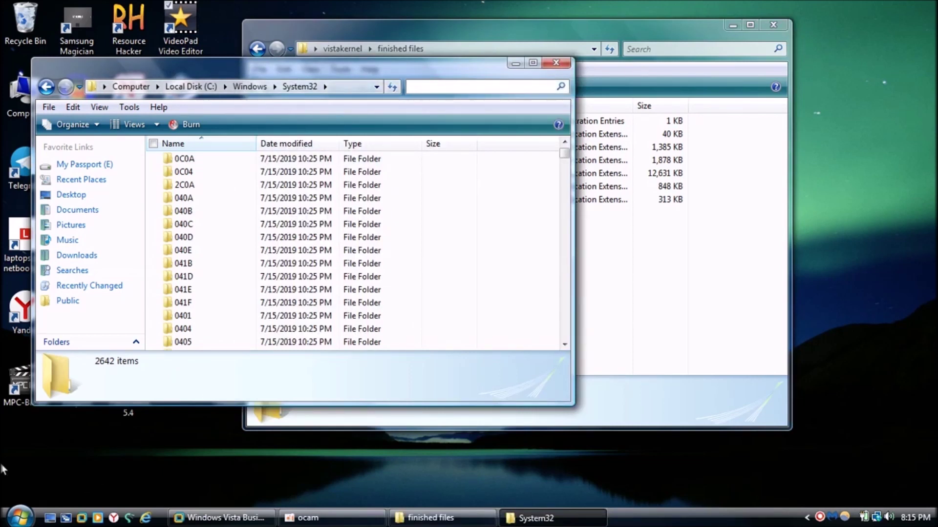
right_click(32, 455)
mouse_move(146, 426)
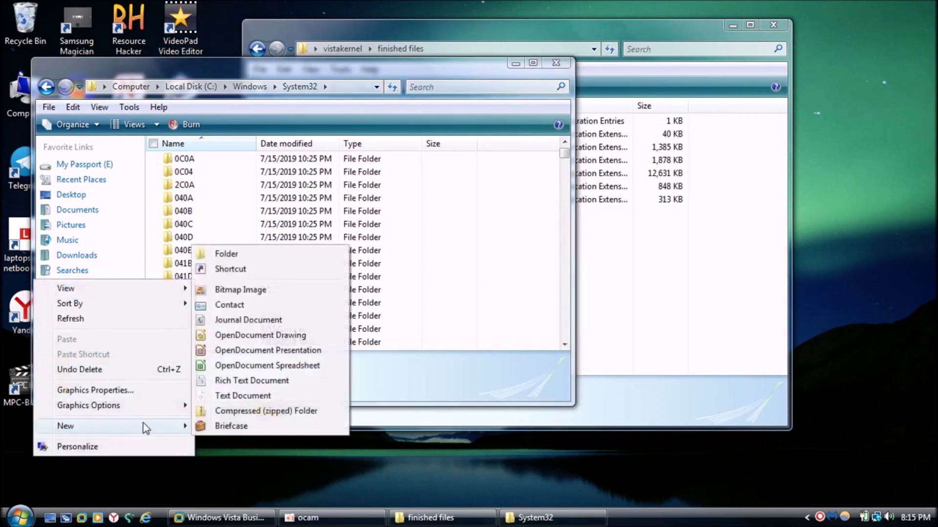
click(464, 239)
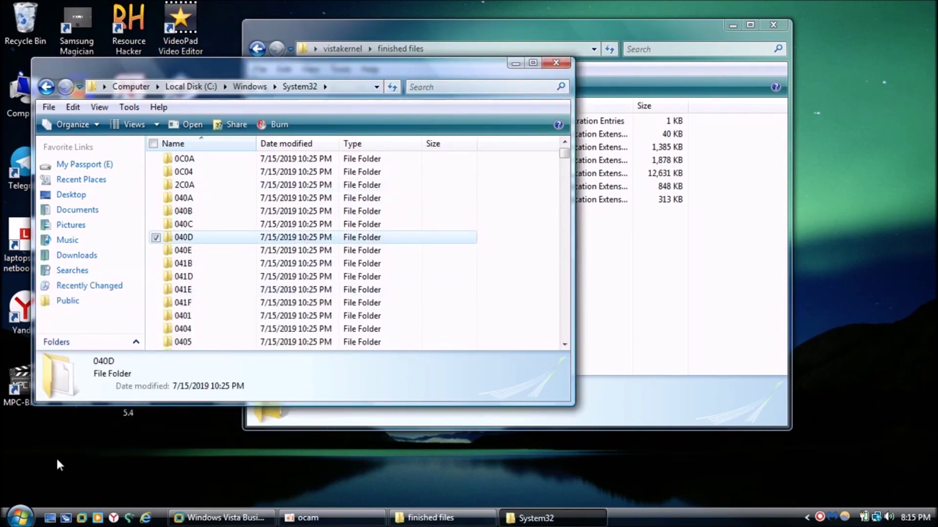
- Close System32, reposition the finished files window, and minimize it
click(552, 64)
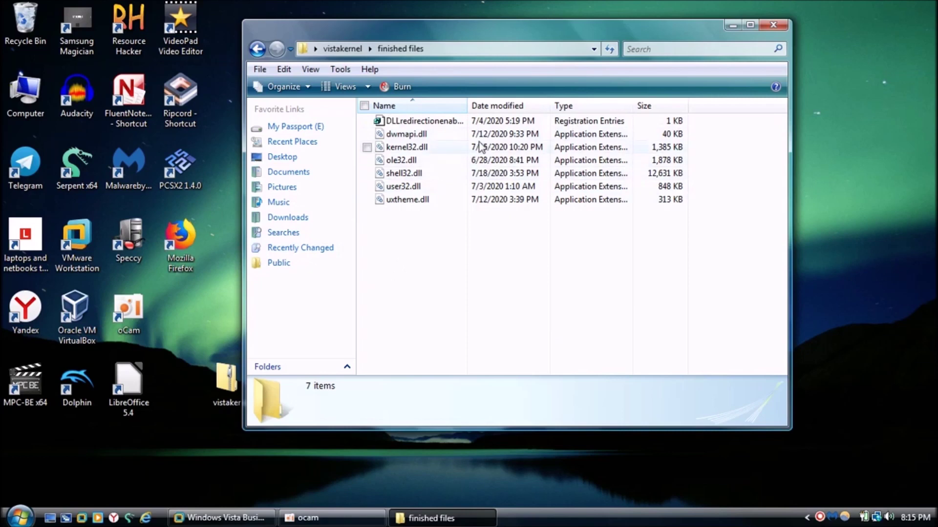
drag(432, 28, 566, 41)
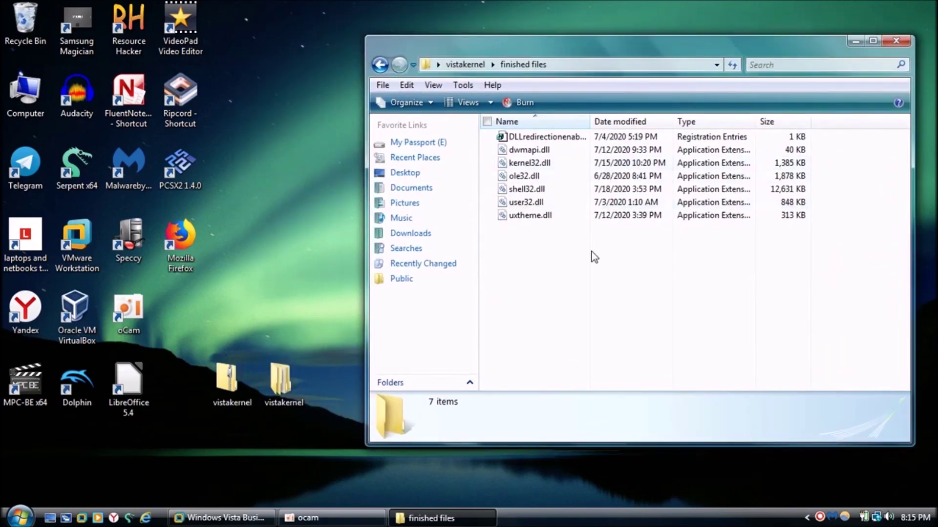
drag(590, 252, 535, 148)
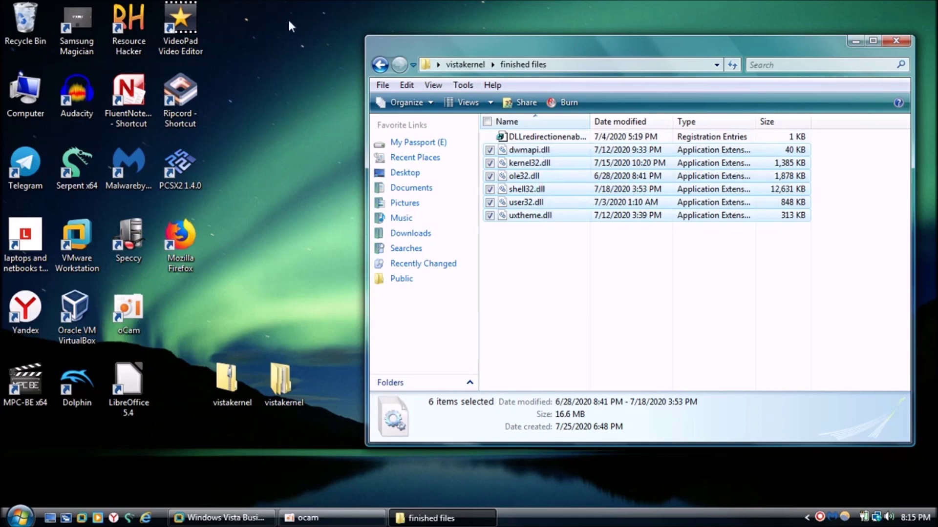
click(661, 315)
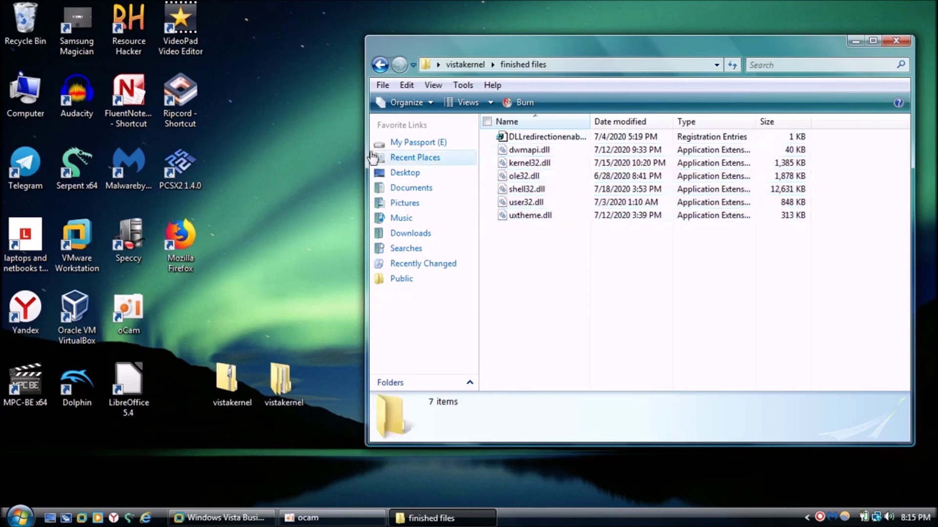
click(855, 41)
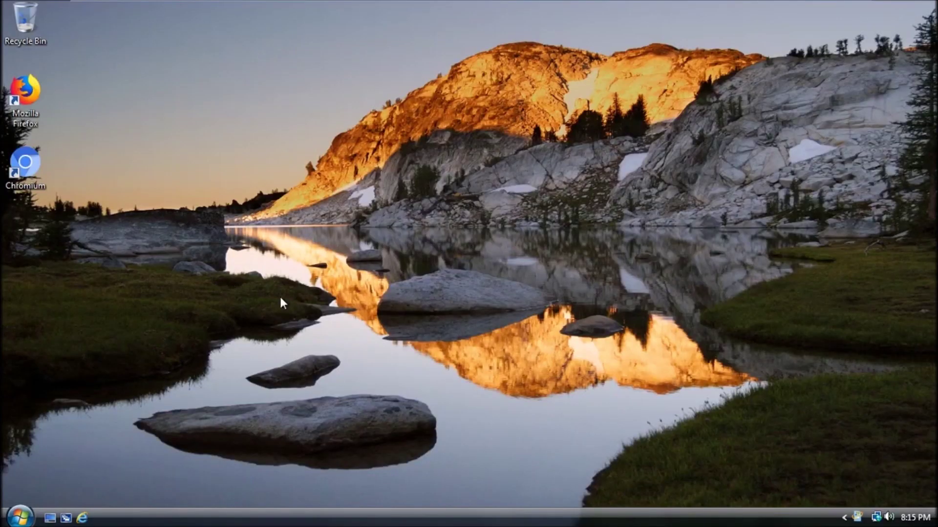
key(super)
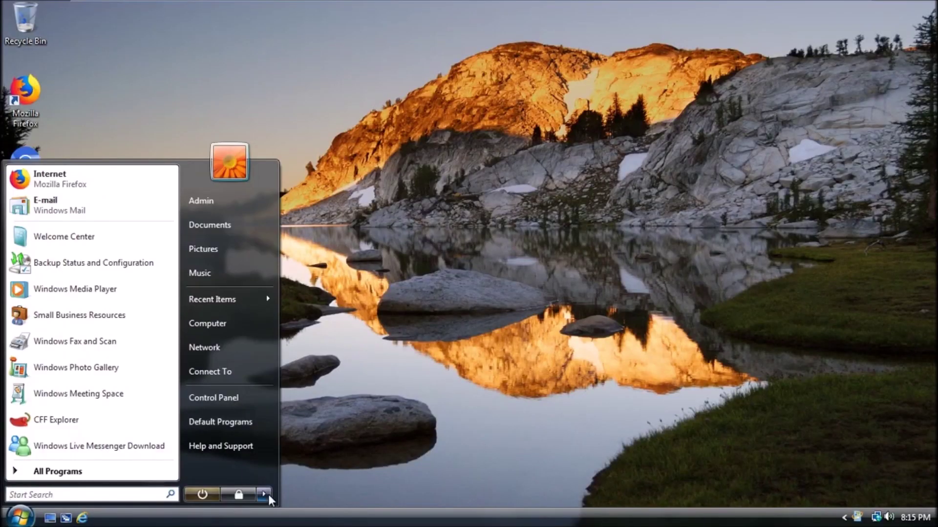
- Restart the Vista guest and boot it from the install DVD
click(268, 494)
click(330, 459)
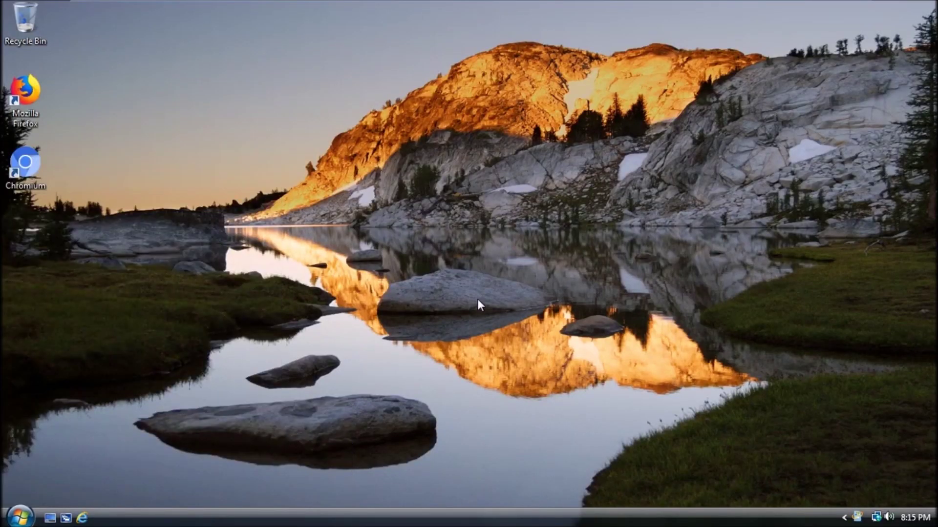
click(582, 8)
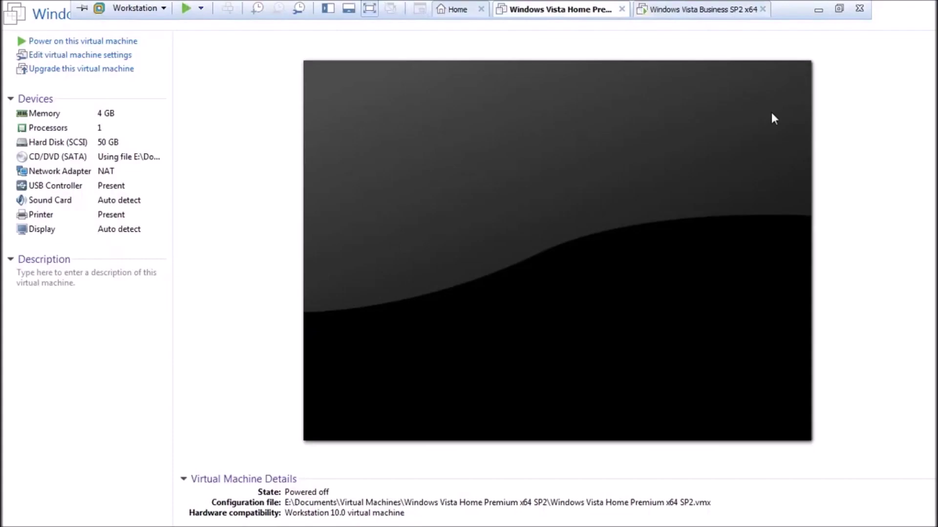
click(690, 9)
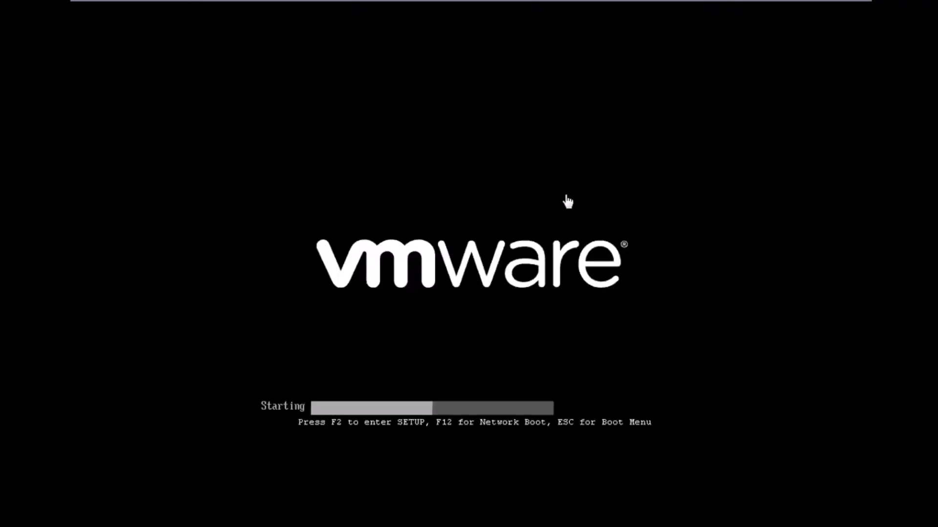
key(Return)
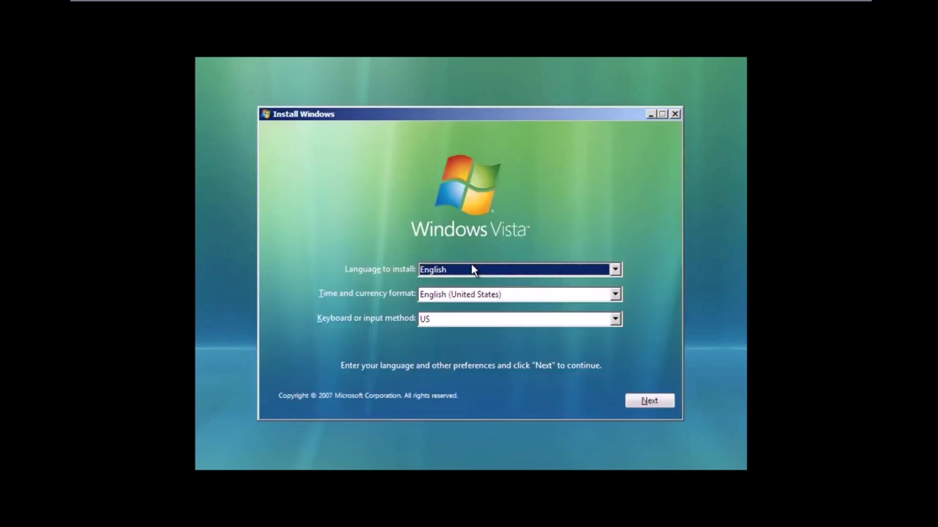
- Choose Repair your computer for the Vista installation on C: and launch Command Prompt
click(658, 404)
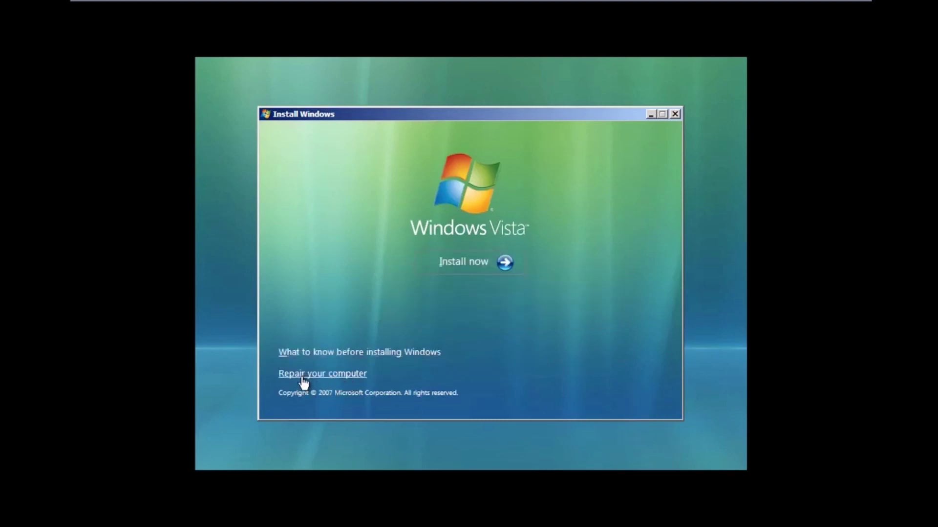
click(303, 376)
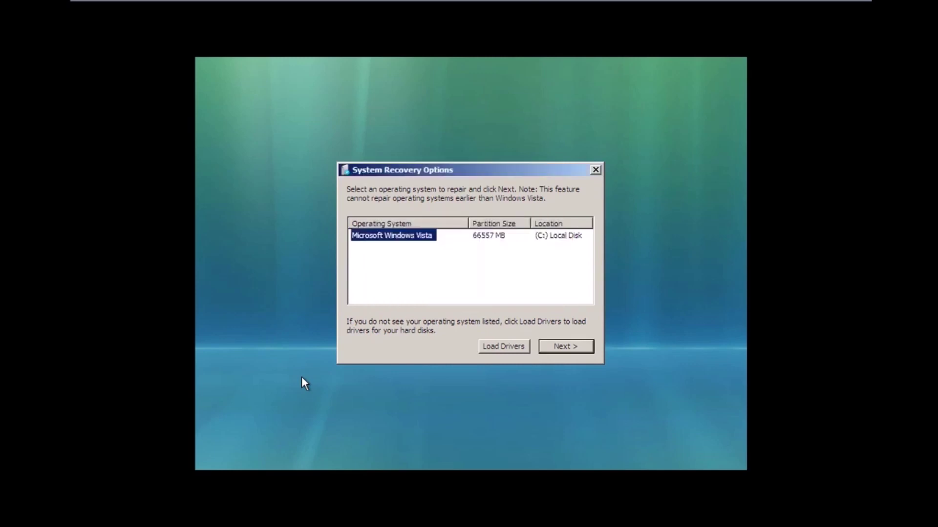
click(580, 337)
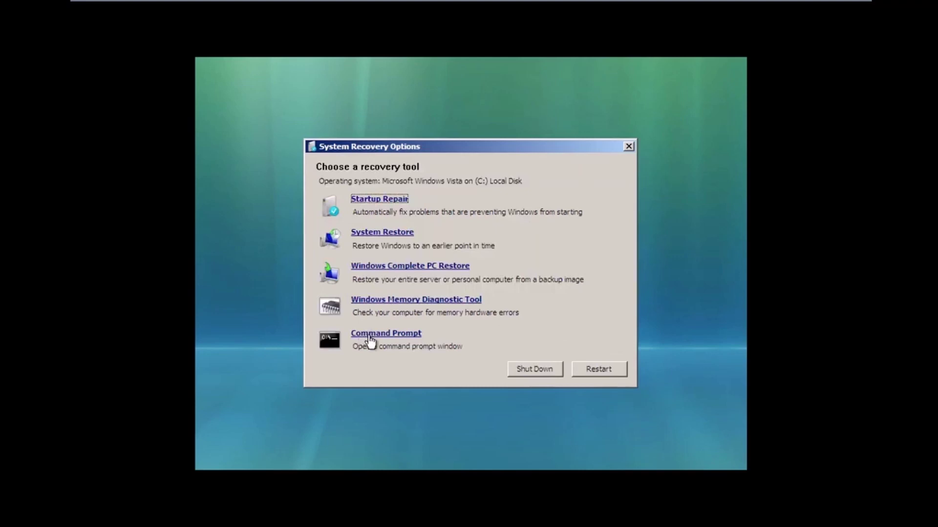
click(373, 337)
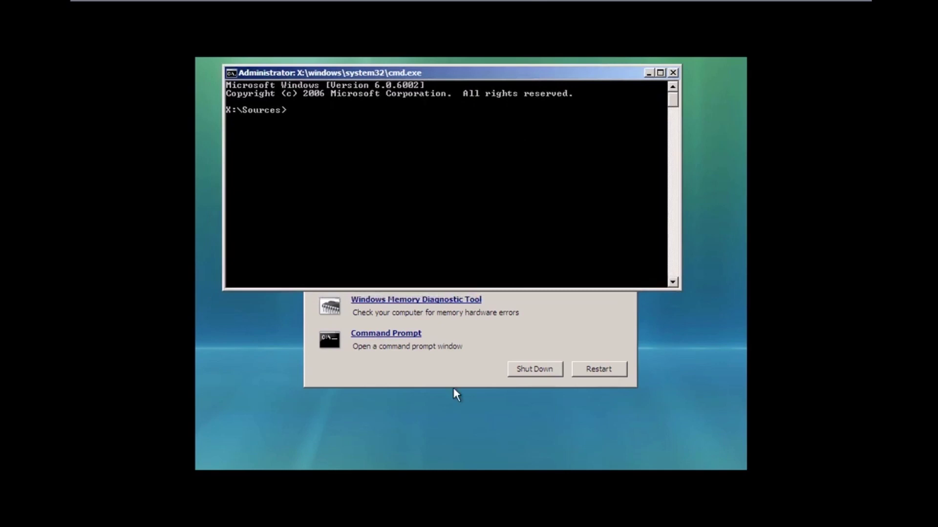
- Switch the recovery prompt to drive C: with cd /D C:
text(cd /)
key(BackSpace)
key(BackSpace)
key(BackSpace)
key(BackSpace)
text(cd /B)
key(BackSpace)
text(D)
text(C:)
key(Return)
- List the root folders with dir, then change into C:\Users
text(dir)
key(Return)
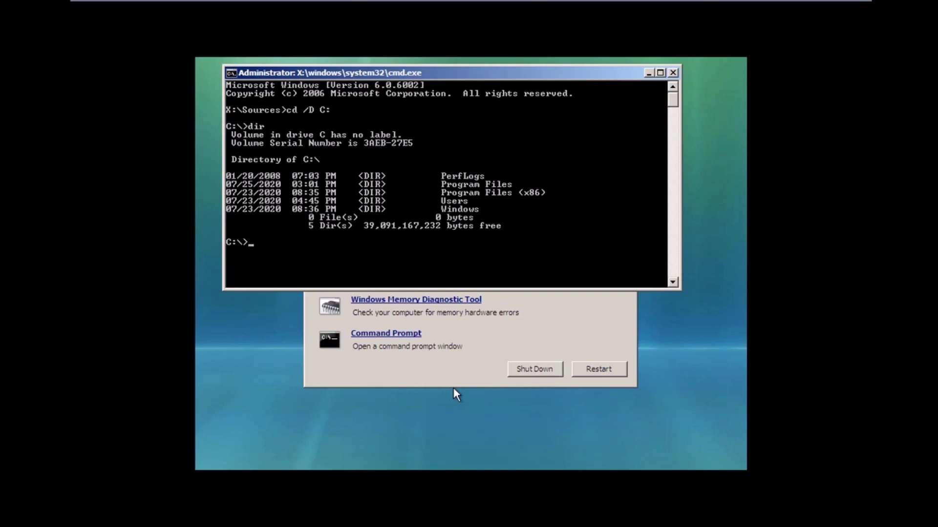
text(cd users)
key(Return)
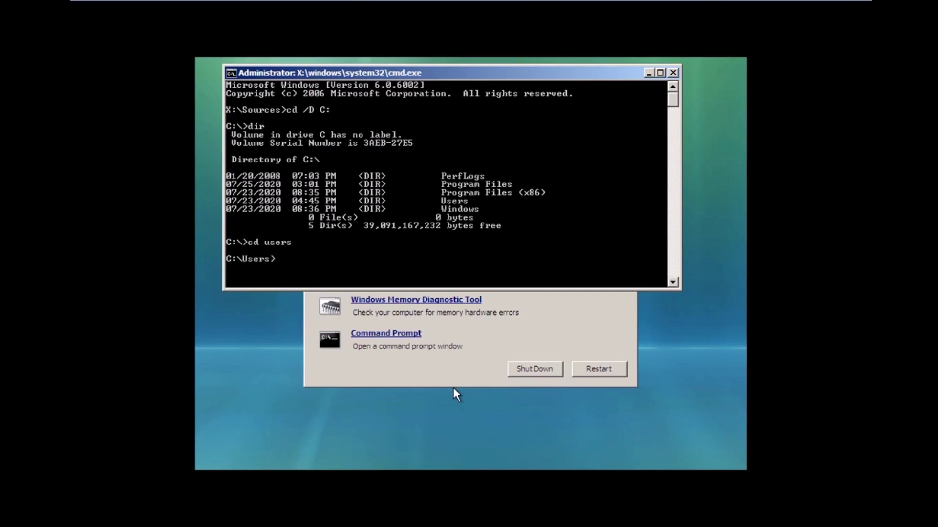
text(cd admin)
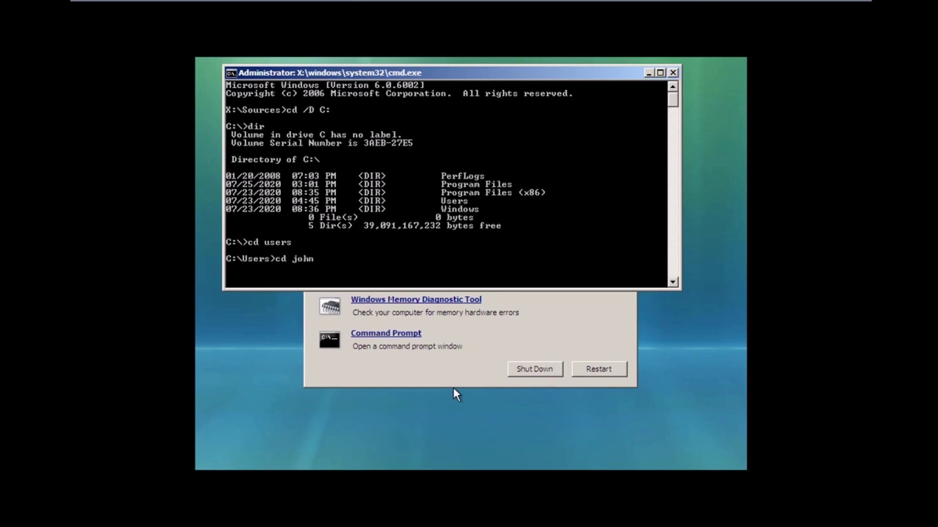
key(BackSpace)
key(BackSpace)
key(BackSpace)
key(BackSpace)
text(marty)
key(BackSpace)
key(BackSpace)
text(y)
key(BackSpace)
key(BackSpace)
key(BackSpace)
key(BackSpace)
text(jack)
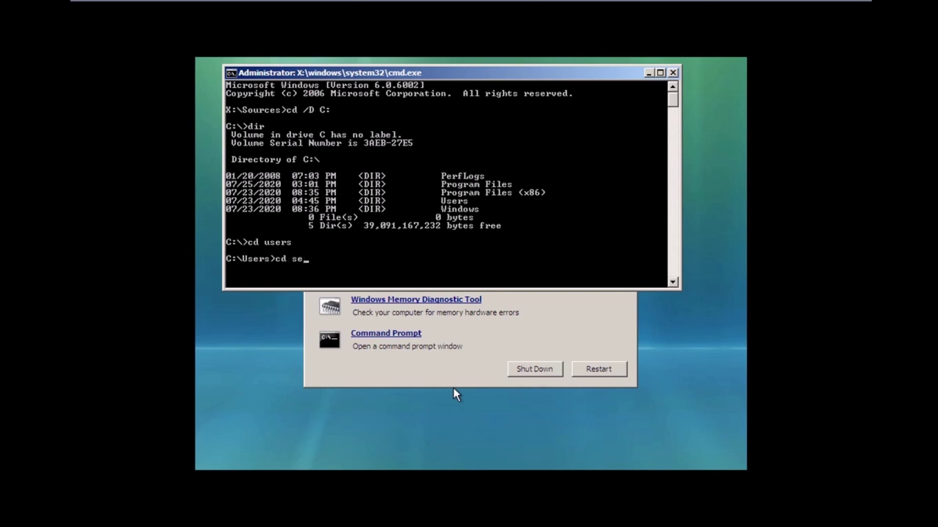
- Erase the mistyped 'se' from the command line before changing into the Admin folder
key(BackSpace)
key(BackSpace)
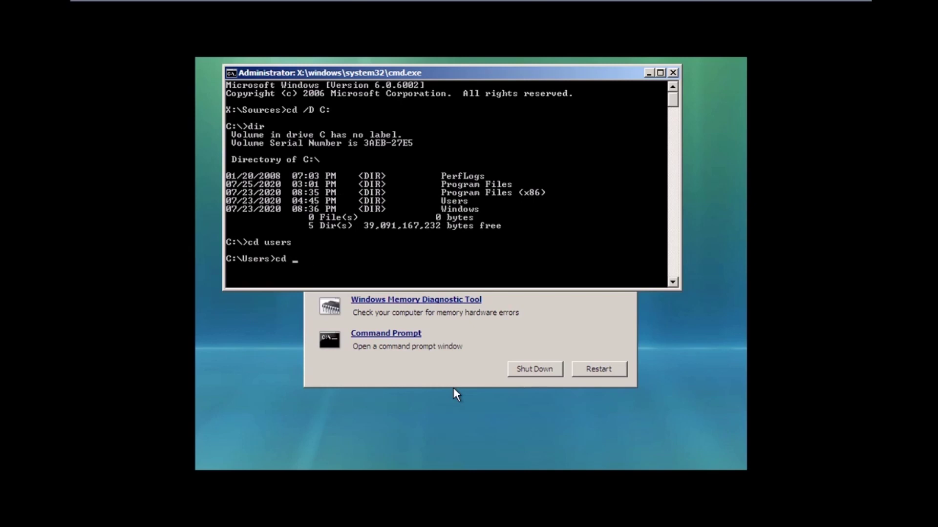
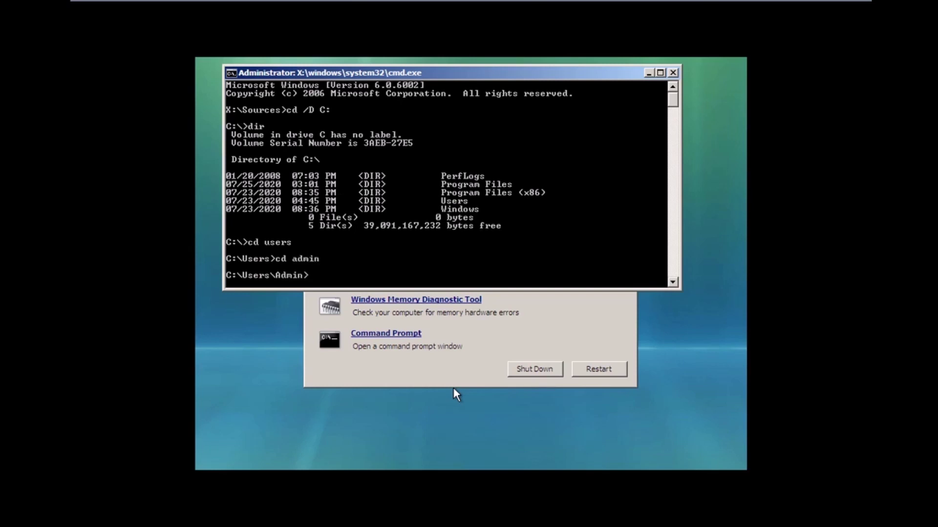
- Run 'cd desktop' to move from C:\Users\Admin into C:\Users\Admin\Desktop
text(cd desktop)
key(Return)
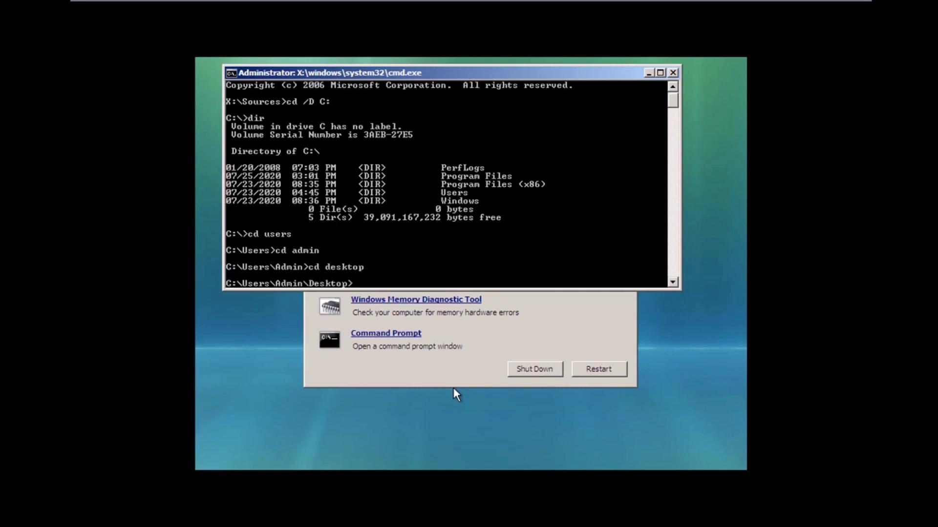
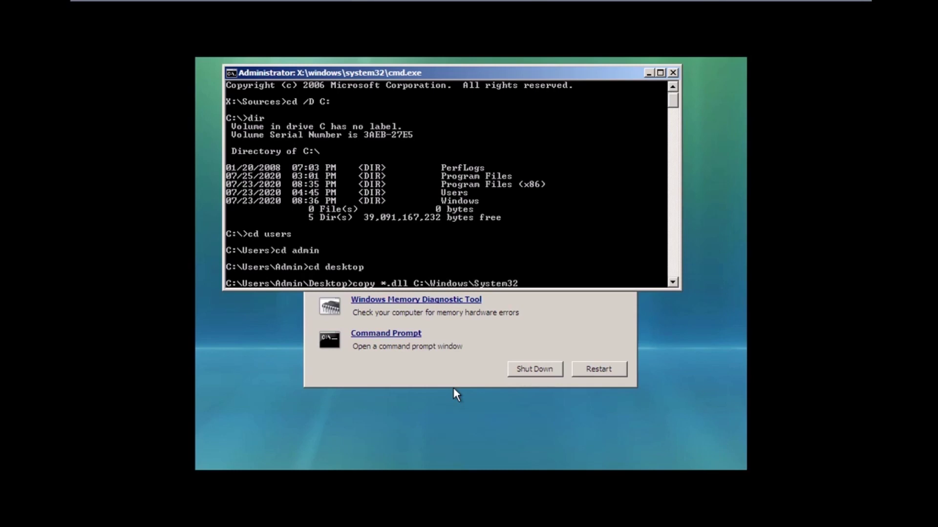
- Run copy *.dll C:\Windows\System32 from the Desktop folder, which reports 0 files copied
key(Return)
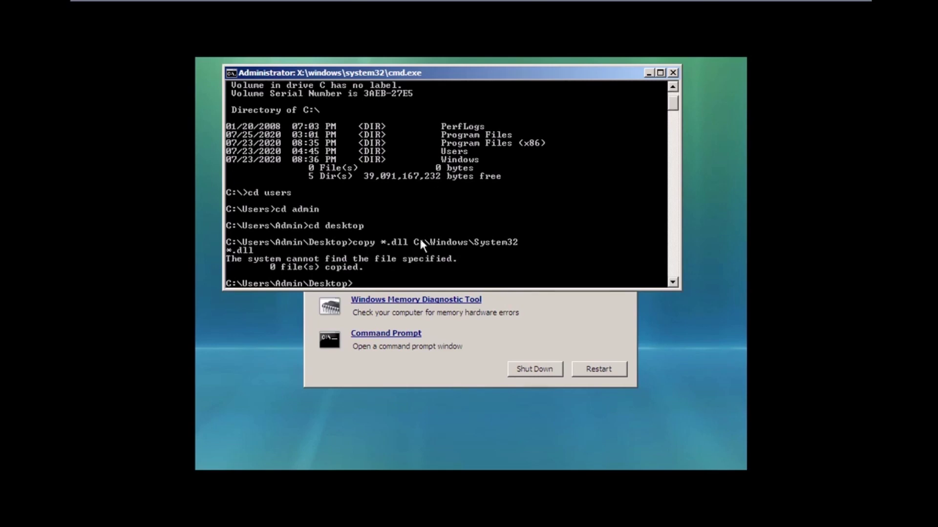
- Answer 'y' at the C:\Users\Admin\Desktop> prompt, which is rejected as an unrecognized command
text(y)
key(Return)
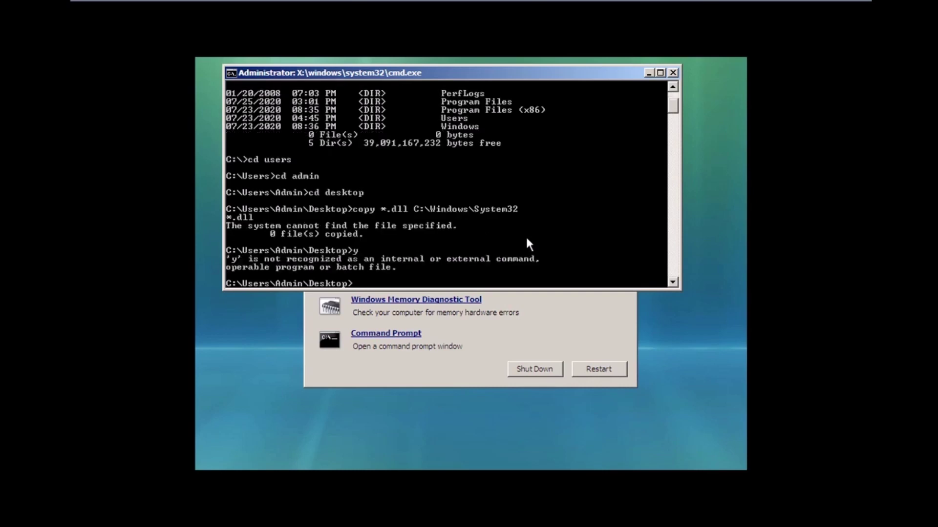
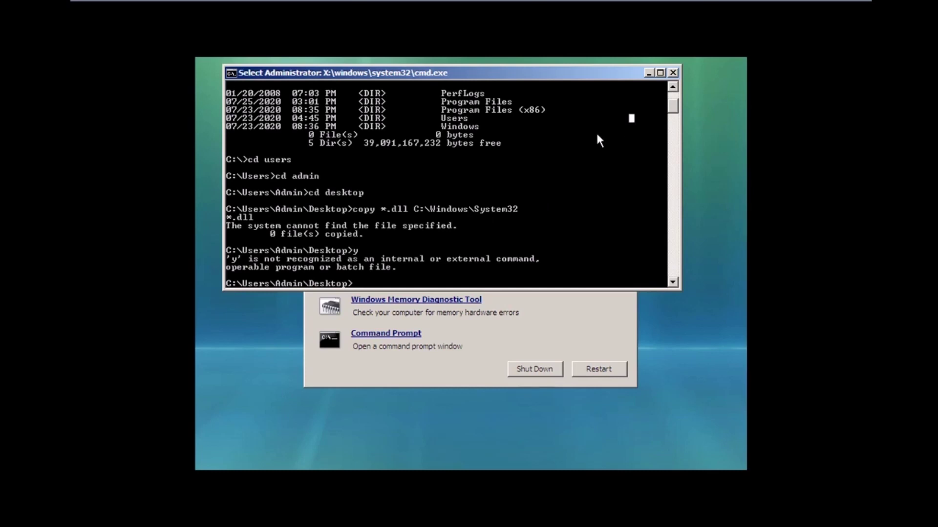
click(596, 135)
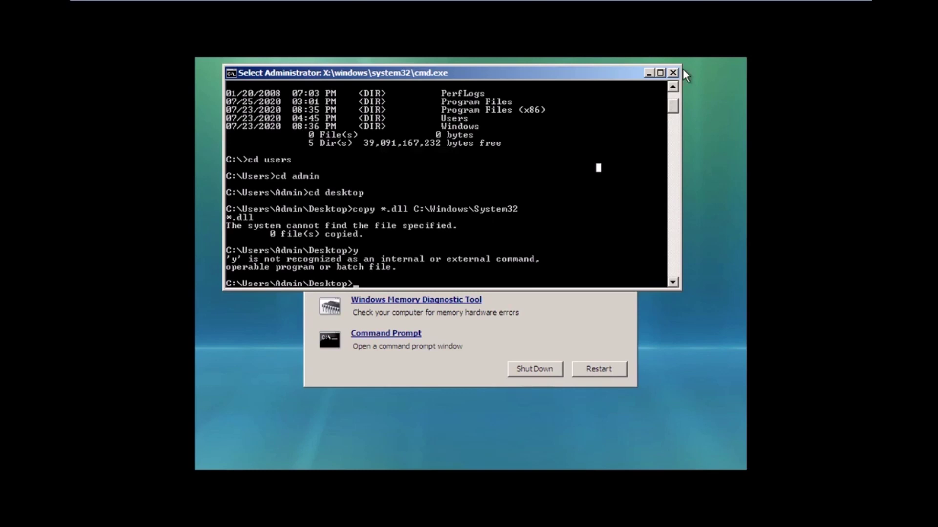
- Close the recovery command prompt window to return to the System Recovery Options tools list
click(673, 73)
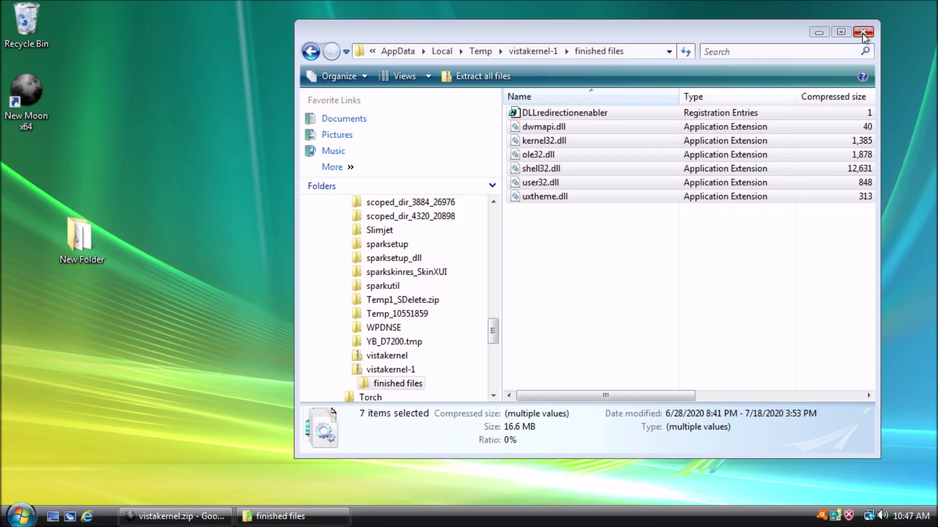
- Close the 'finished files' Explorer window so only the Vista desktop remains
click(862, 33)
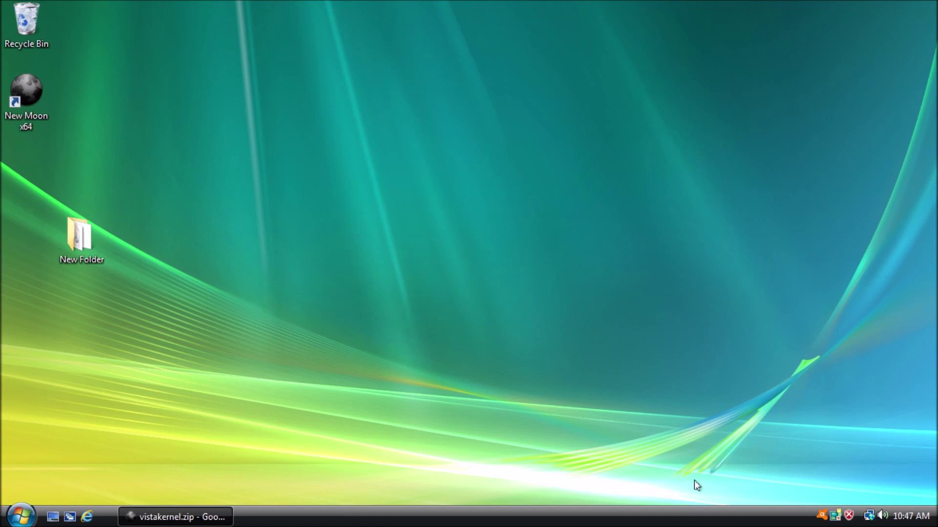